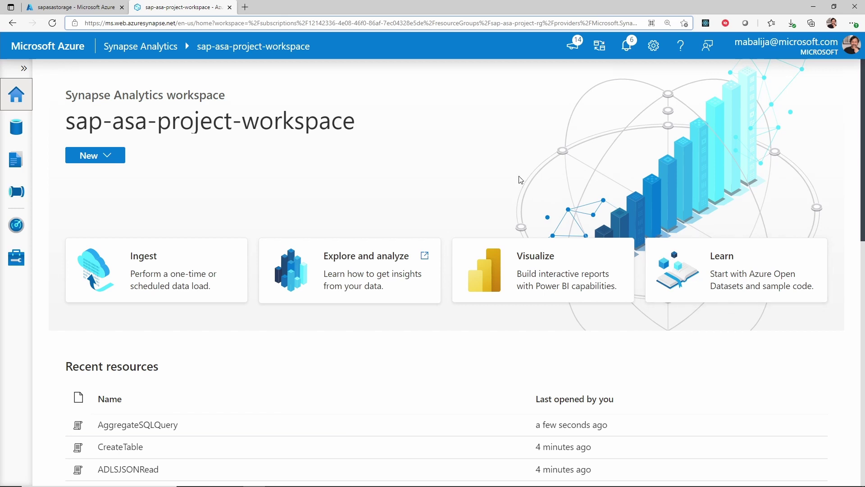
Open the Data hub and view the workspace databases, then return to the linked data sources
left_click(9, 131)
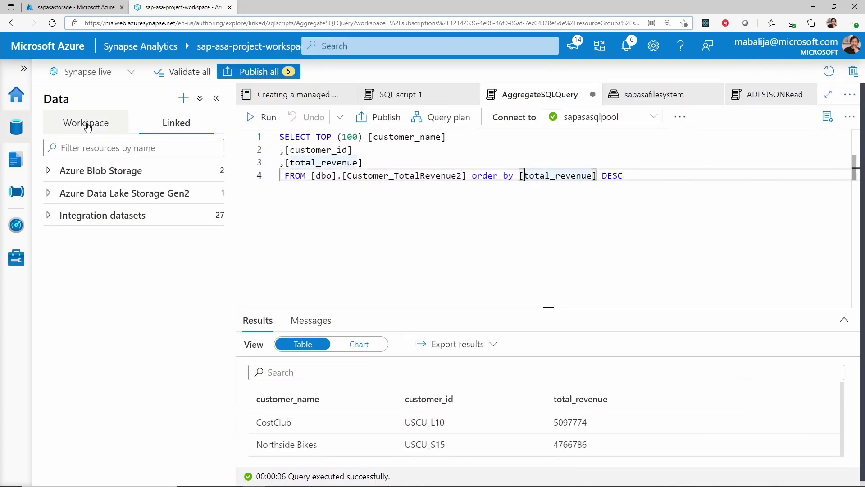
left_click(87, 126)
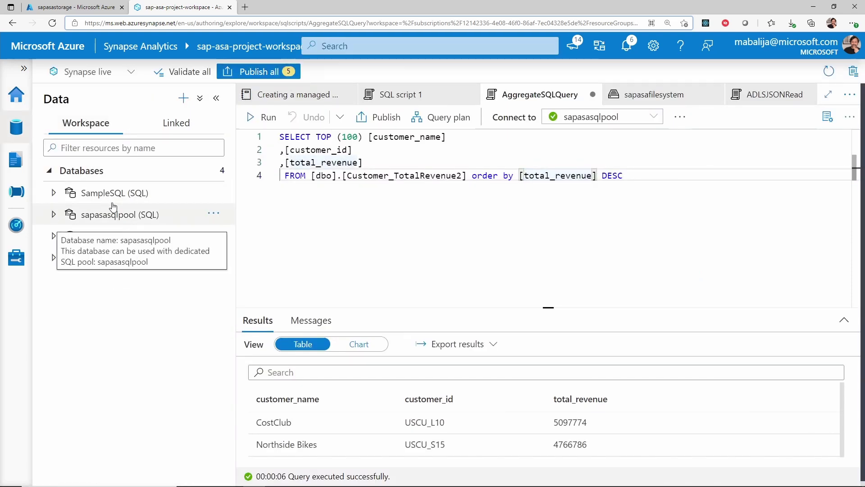
left_click(165, 131)
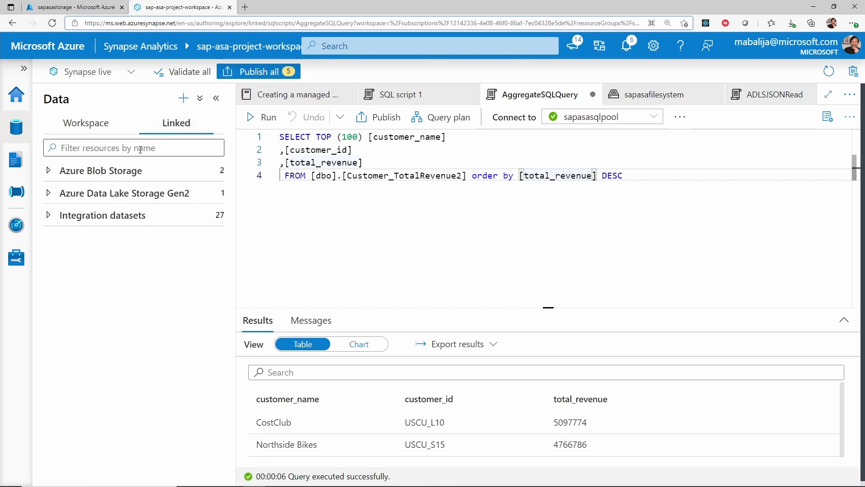
Expand and collapse the Azure Blob Storage, Azure Data Lake Storage Gen2 and Integration datasets groups to look over the linked sources
left_click(54, 174)
left_click(54, 174)
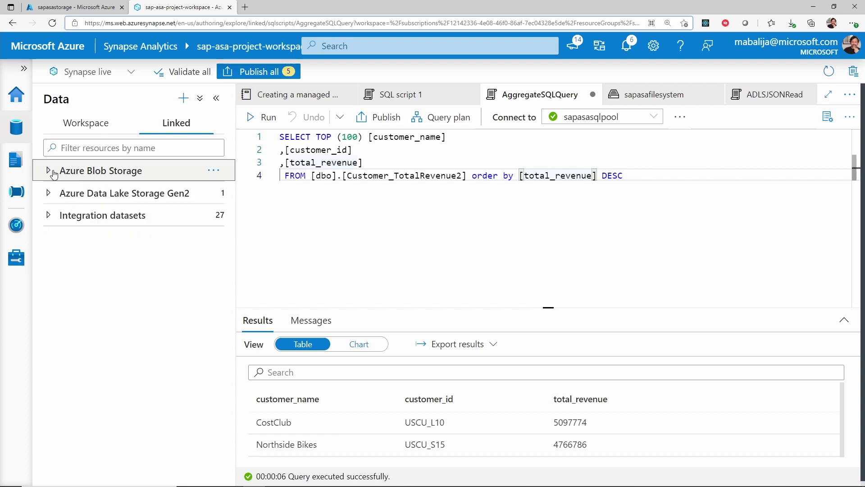
left_click(48, 194)
left_click(47, 199)
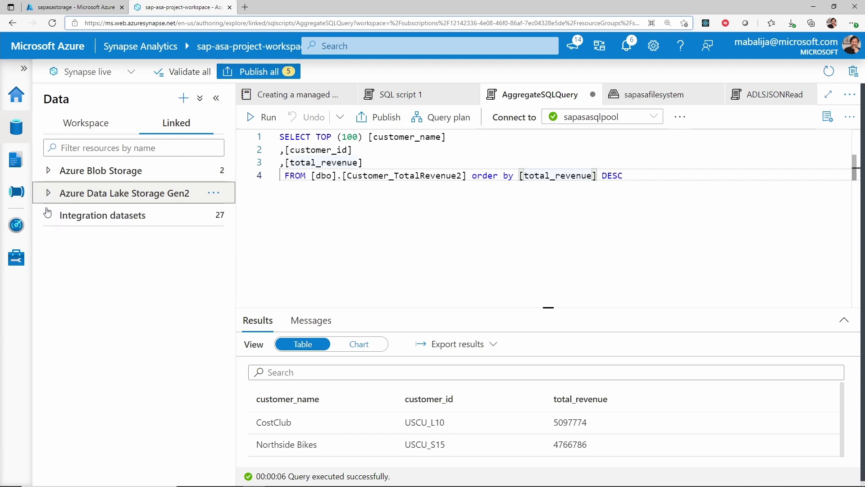
left_click(47, 215)
left_click(48, 215)
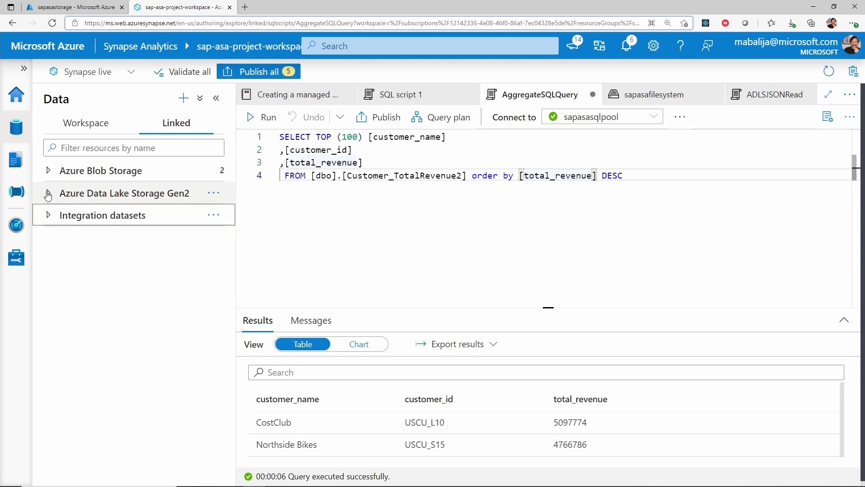
Open the customerrevenue2 folder in the primary sapasafilesystem container of Azure Data Lake Storage Gen2
left_click(48, 194)
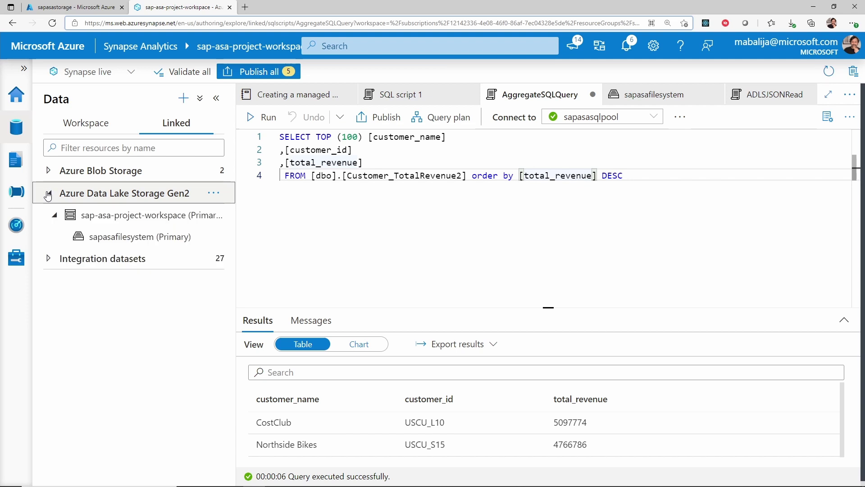
left_click(123, 237)
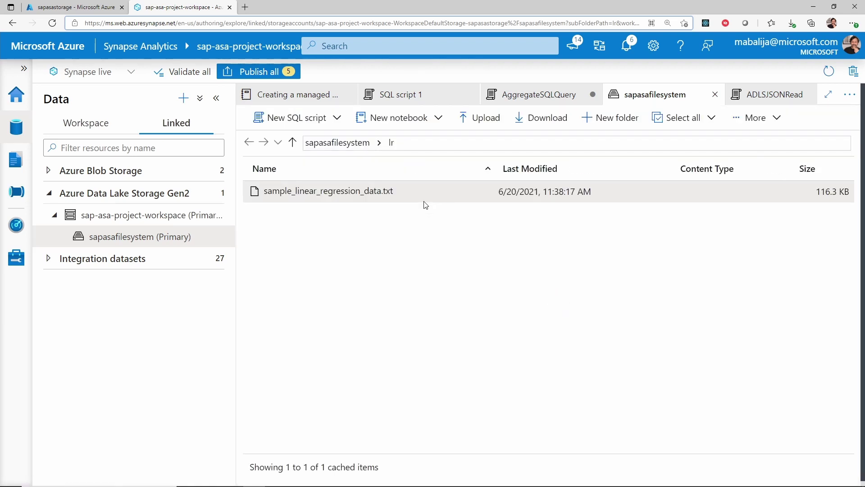
left_click(349, 143)
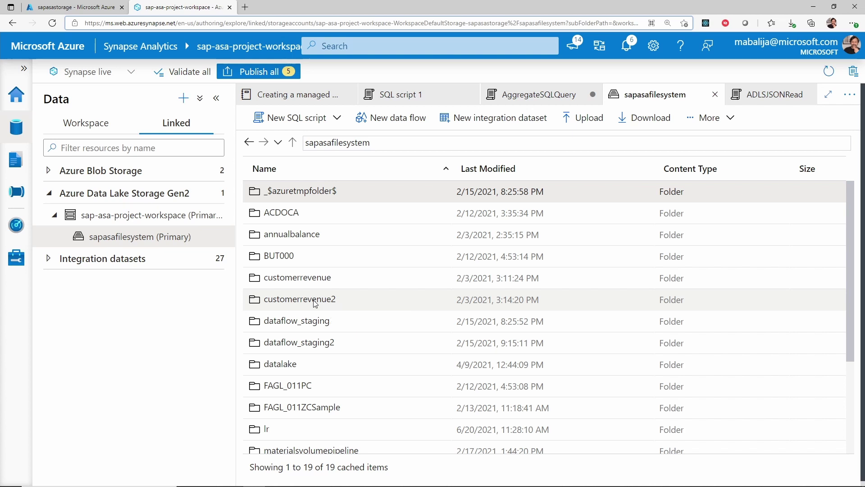
double_click(271, 301)
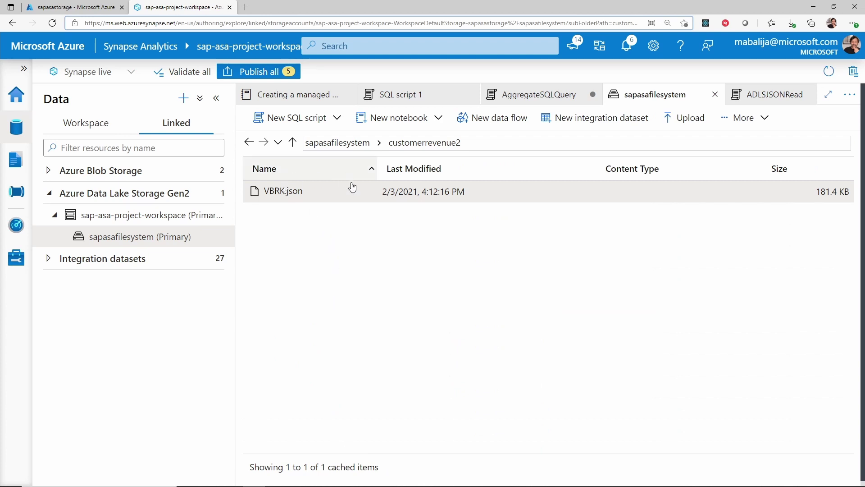
Create a new SQL script that selects the top 100 rows of VBRK.json
right_click(305, 202)
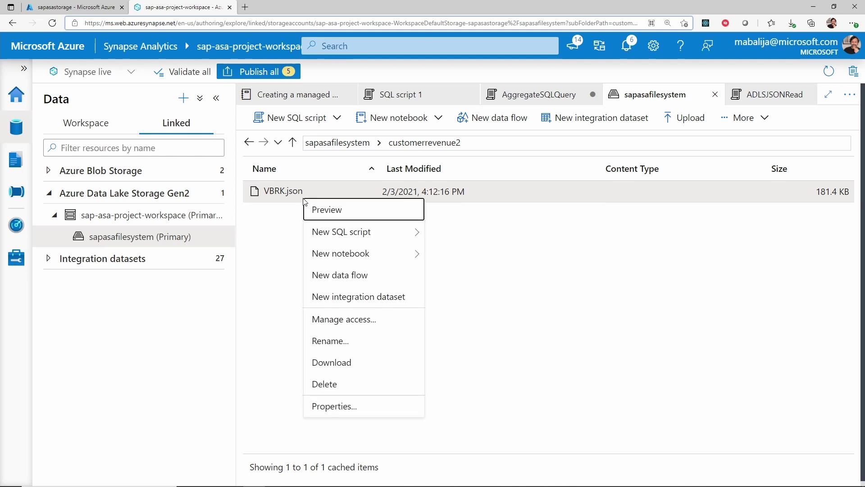
mouse_move(319, 243)
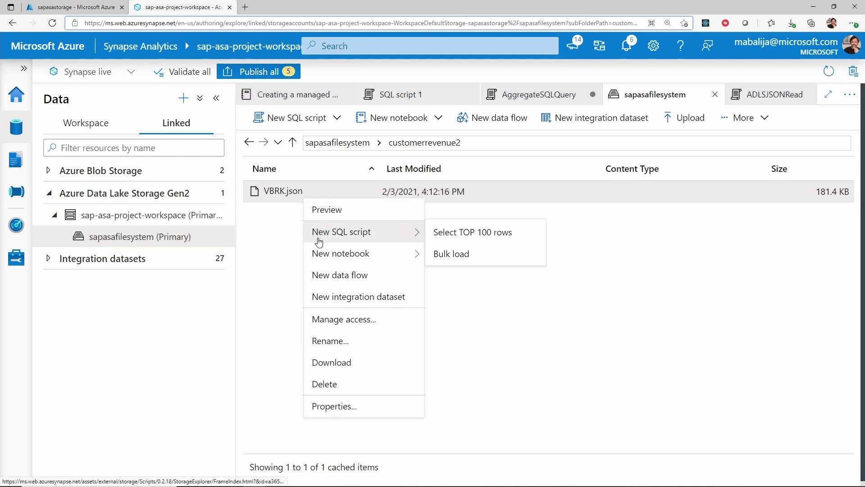
left_click(457, 234)
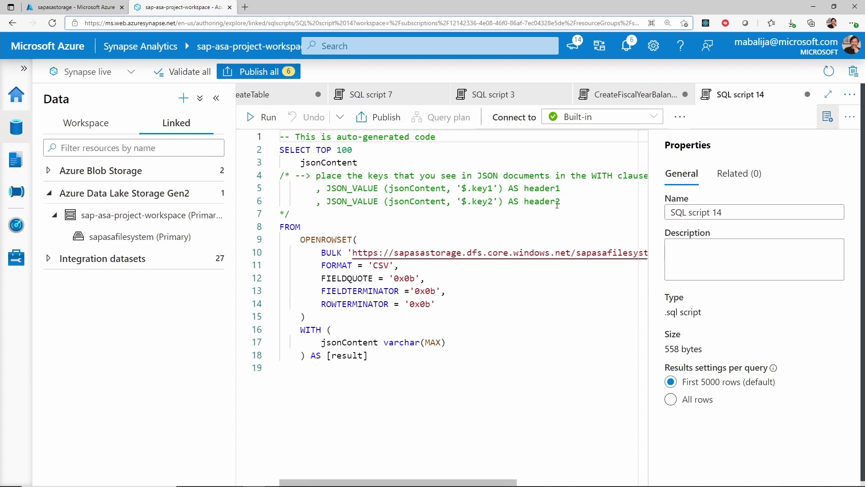
Check the available SQL pools, keep the serverless Built-in pool, and run the VBRK.json query
left_click(651, 121)
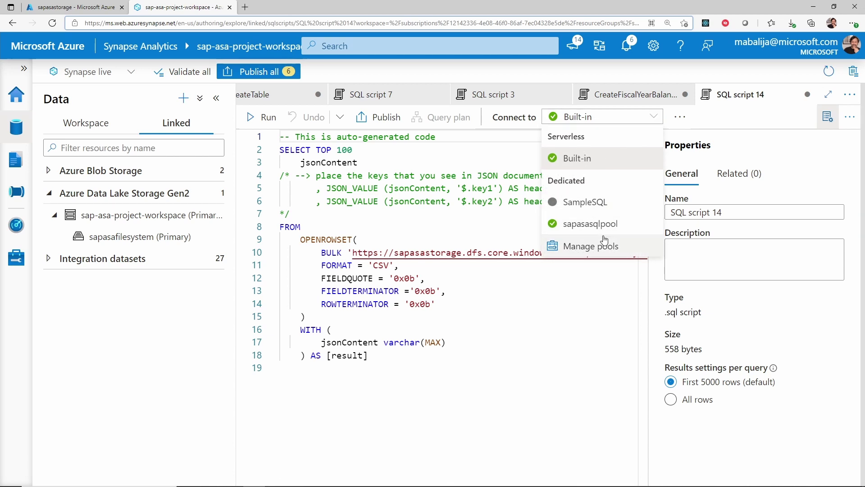
left_click(435, 233)
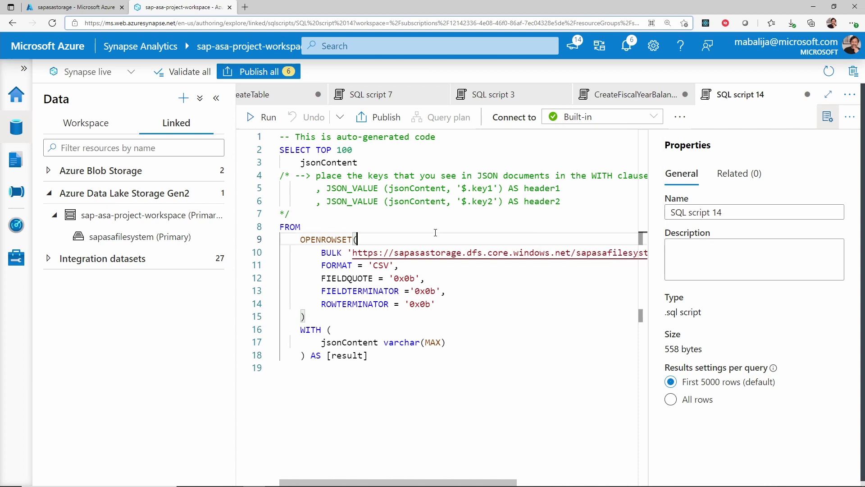
left_click(251, 118)
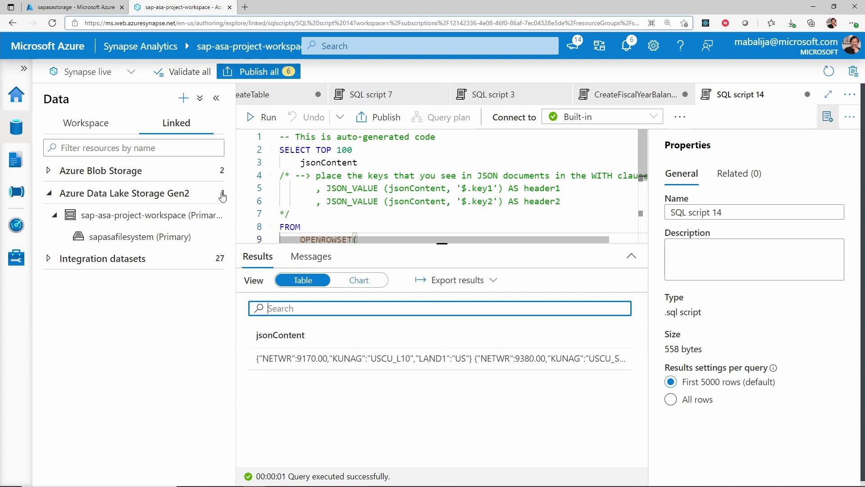
Look through the saved SQL scripts in the Develop hub and open the DLSSQLRead script
left_click(26, 171)
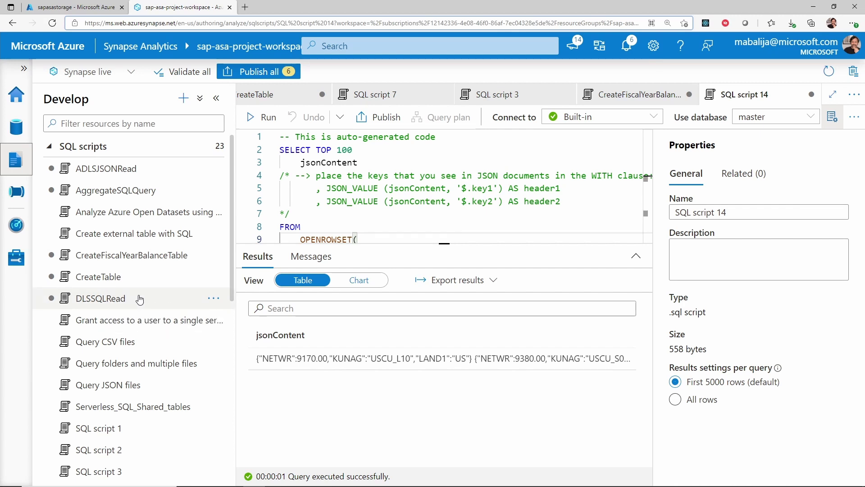
scroll(139, 300, "down", 6)
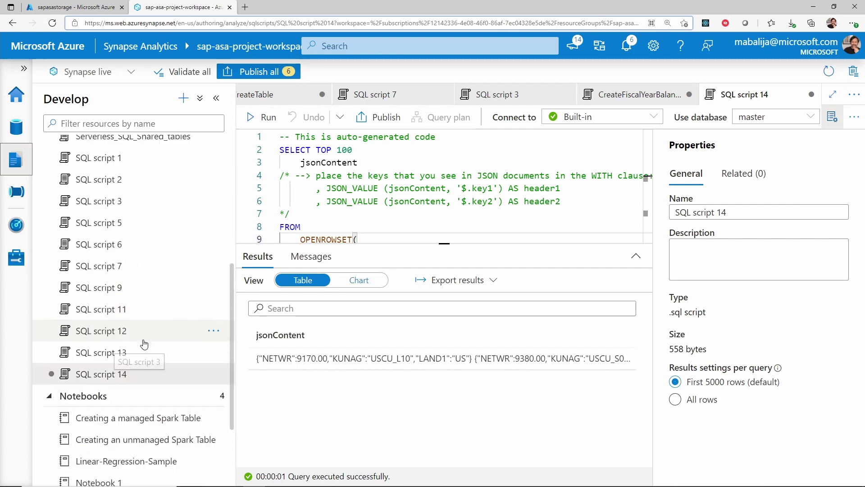
left_click(116, 376)
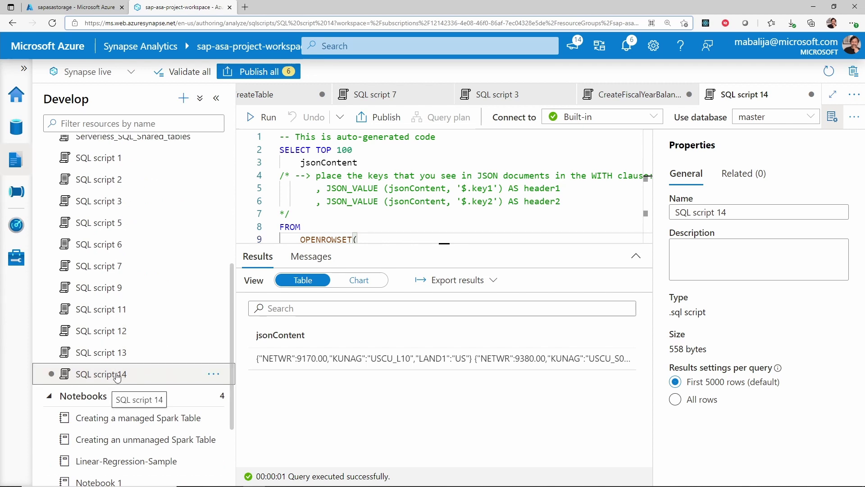
scroll(116, 376, "up", 3)
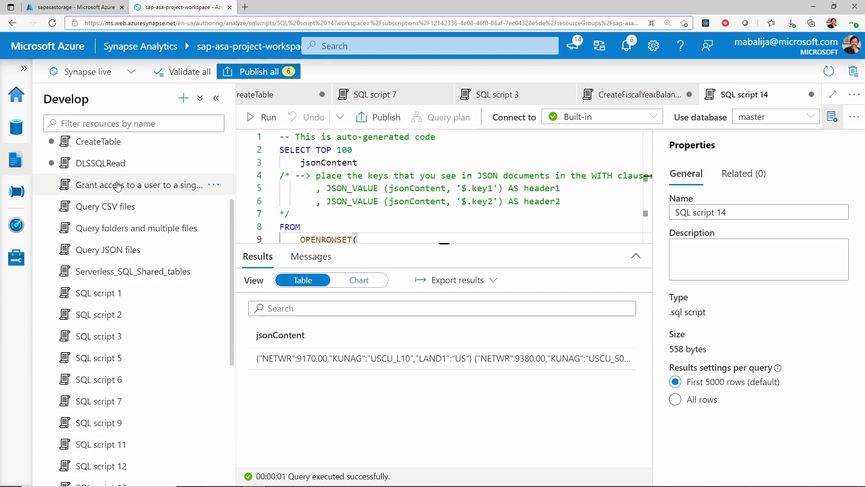
left_click(106, 164)
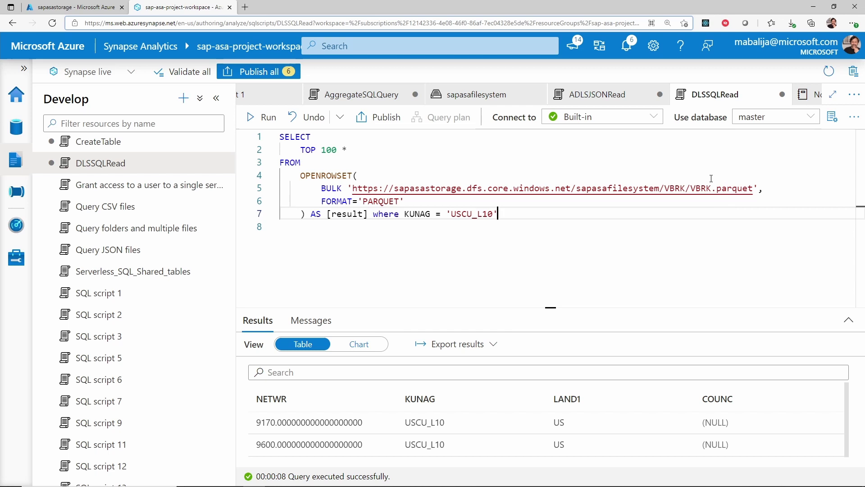
Run the DLSSQLRead query on the VBRK.parquet file for KUNAG 'USCU_L10' and enlarge the results area
double_click(396, 200)
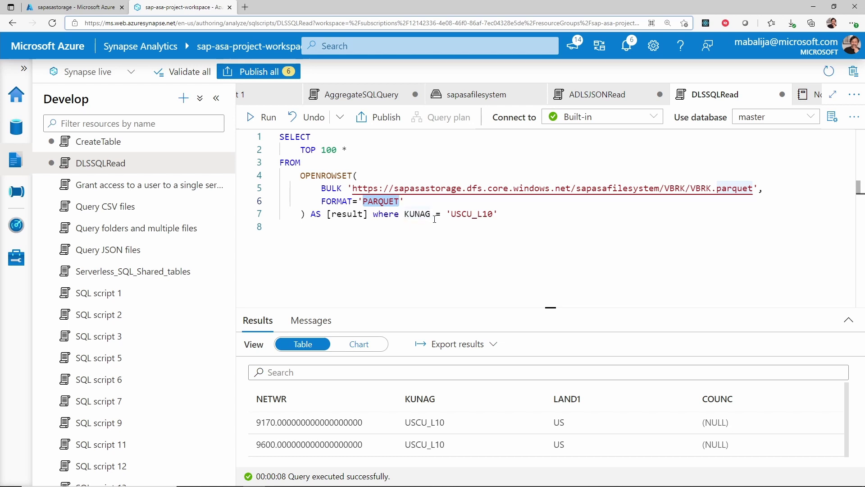
left_click(464, 212)
left_click(505, 214)
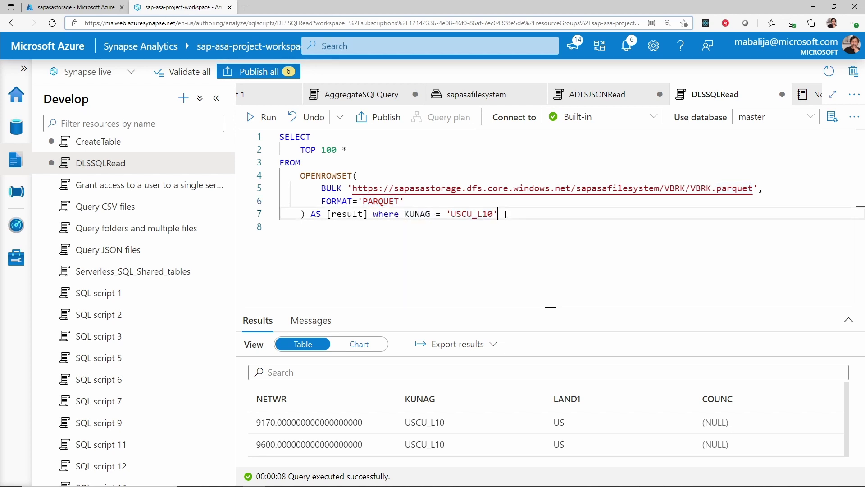
left_click(254, 118)
left_click_drag(401, 309, 506, 167)
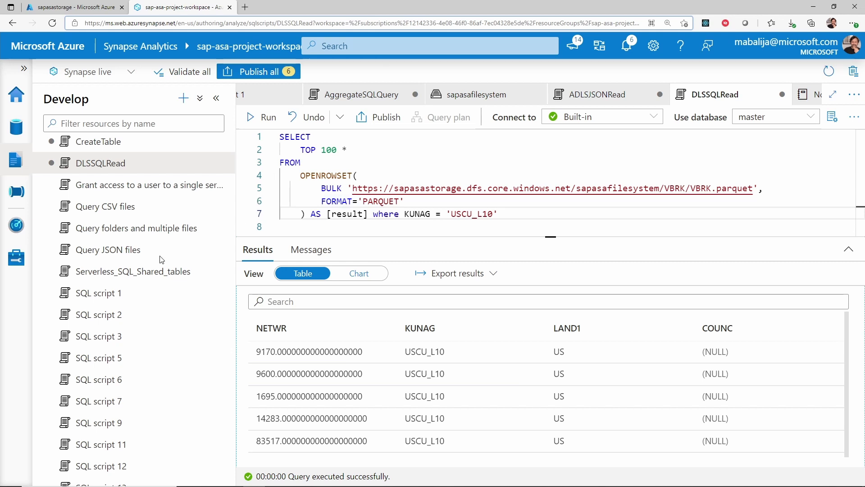
Open the CreateTable script and check which SQL pools it can connect to, keeping sapasasqlpool
scroll(153, 261, "up", 2)
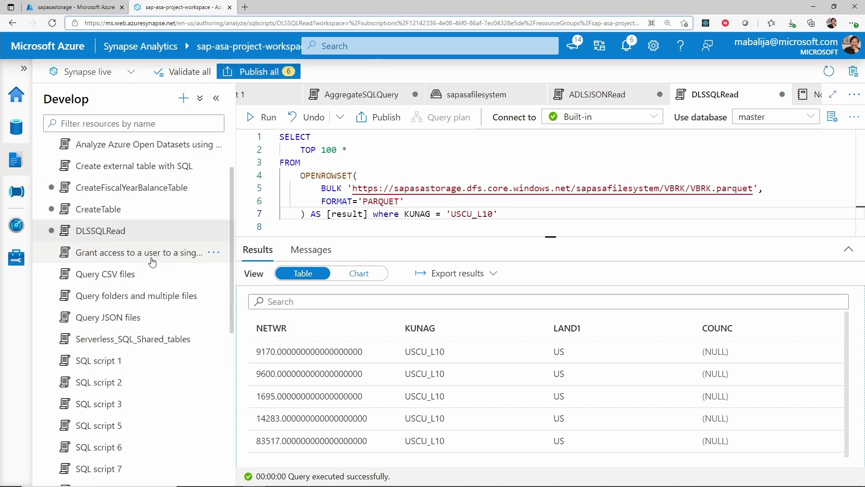
left_click(119, 215)
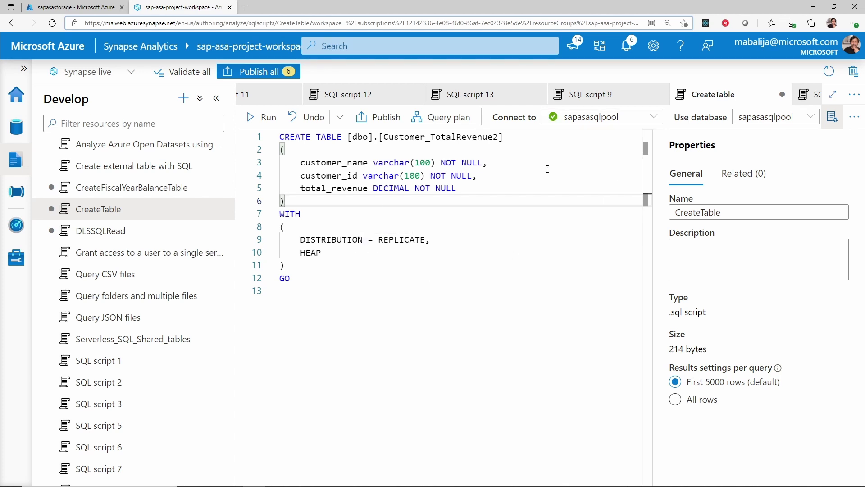
left_click(654, 123)
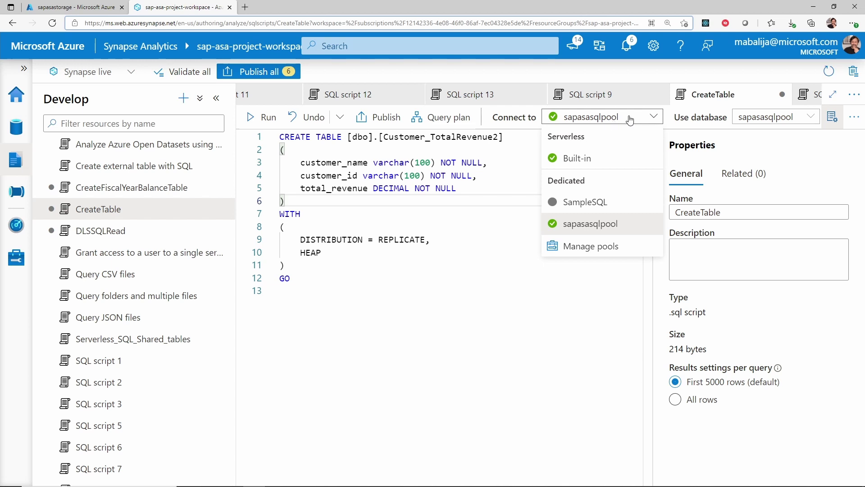
left_click(429, 213)
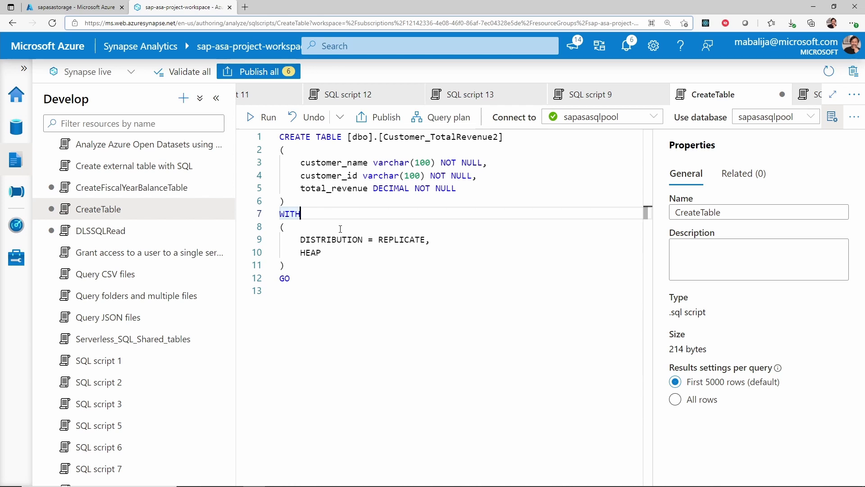
Open the CreateFiscalYearBalanceTable script and examine the schema name in its ALTER SCHEMA statement
left_click(89, 191)
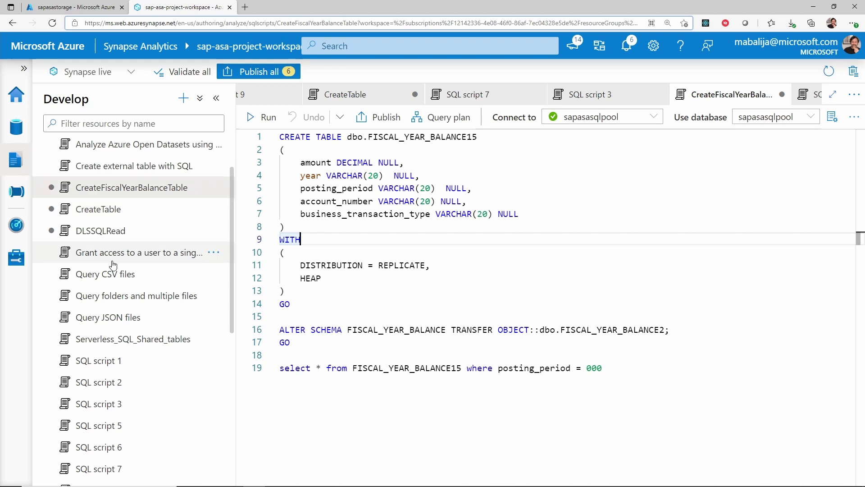
scroll(113, 265, "up", 2)
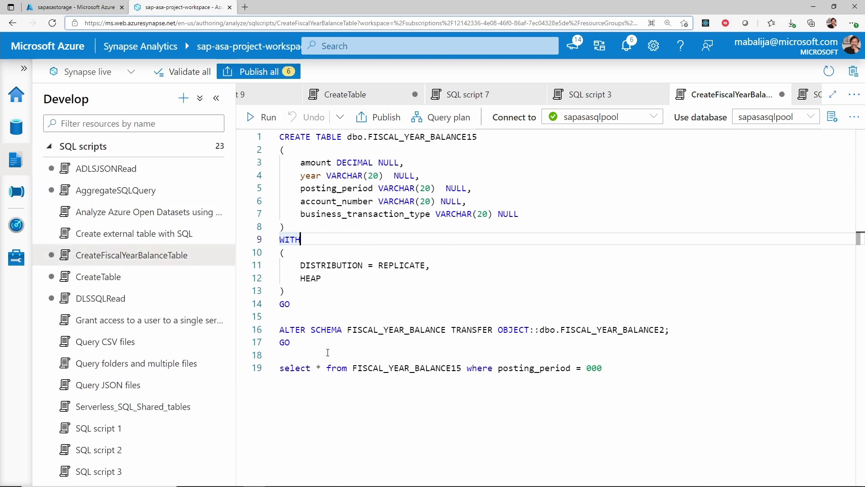
double_click(373, 329)
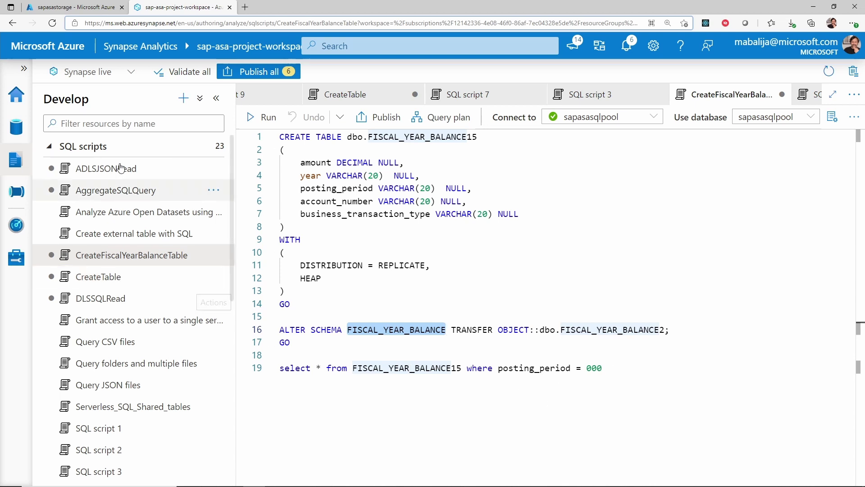
Run the AggregateSQLQuery script on sapasasqlpool and show its enlarged results as a chart
left_click(124, 192)
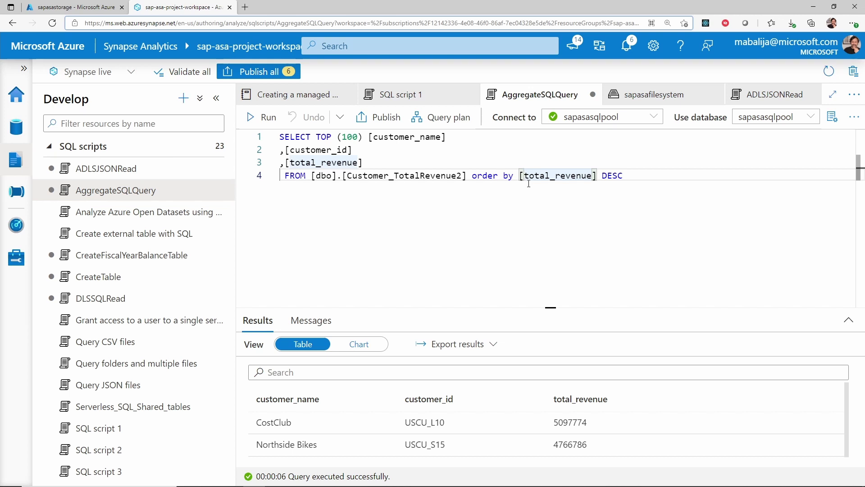
left_click(624, 177)
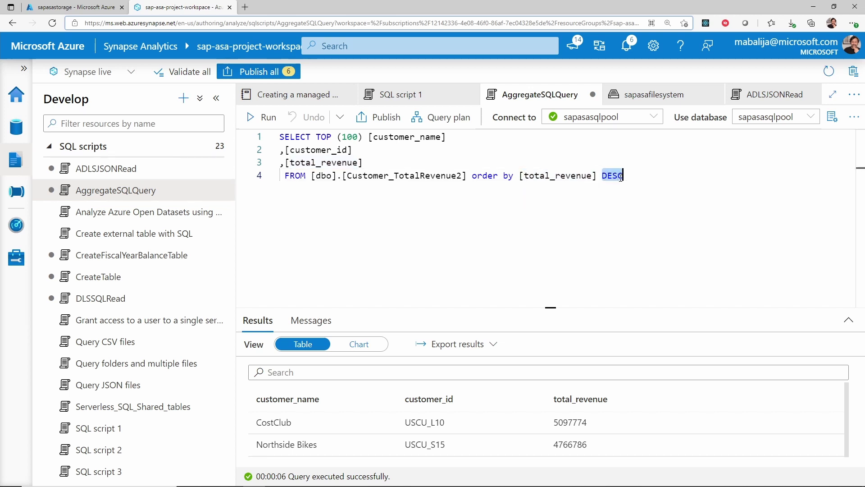
left_click(255, 116)
left_click_drag(386, 308, 386, 209)
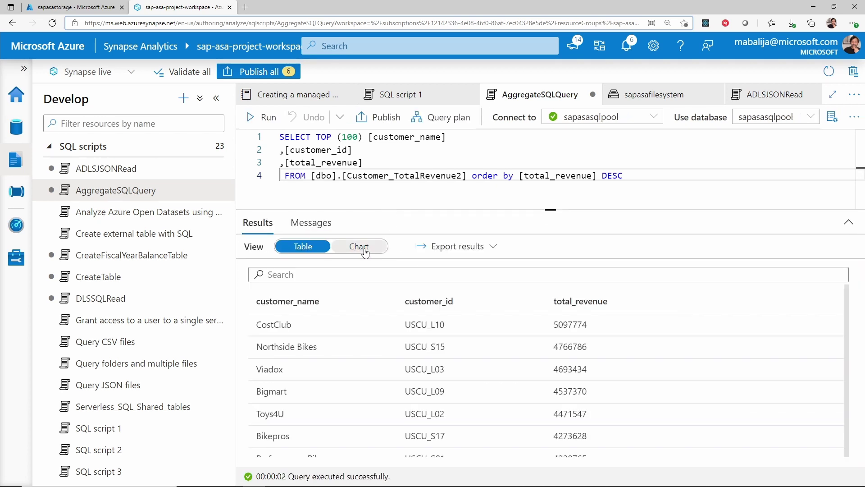
left_click(366, 253)
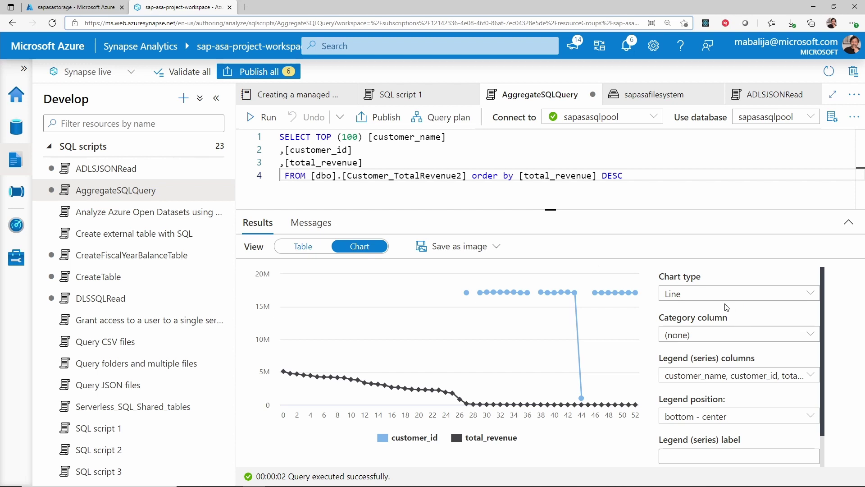
Set the chart's category column to customer_name and check the legend series columns, keeping customer_id and total_revenue
left_click(717, 340)
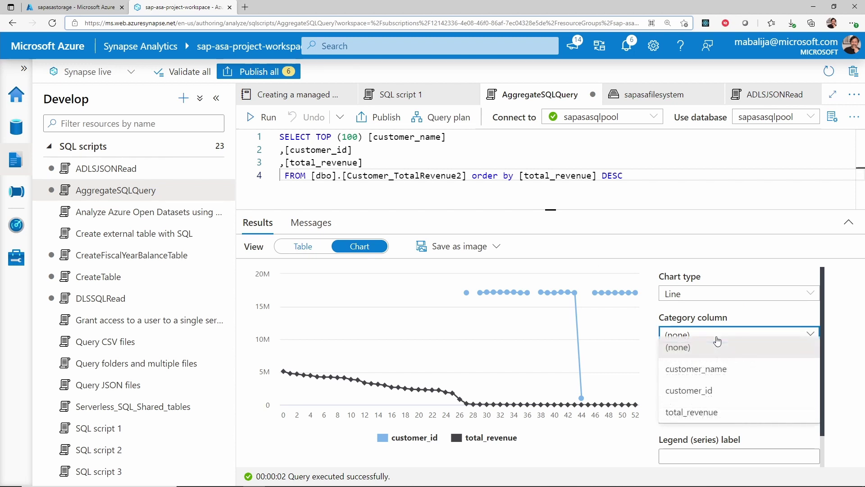
left_click(716, 381)
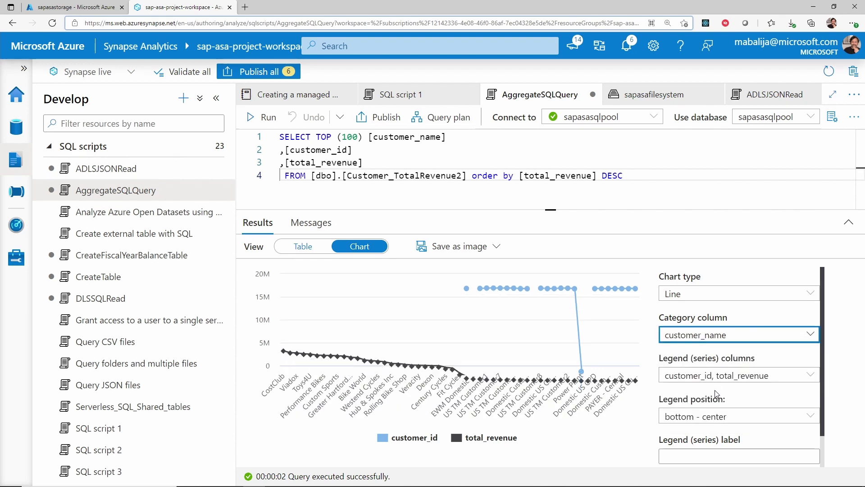
left_click(735, 380)
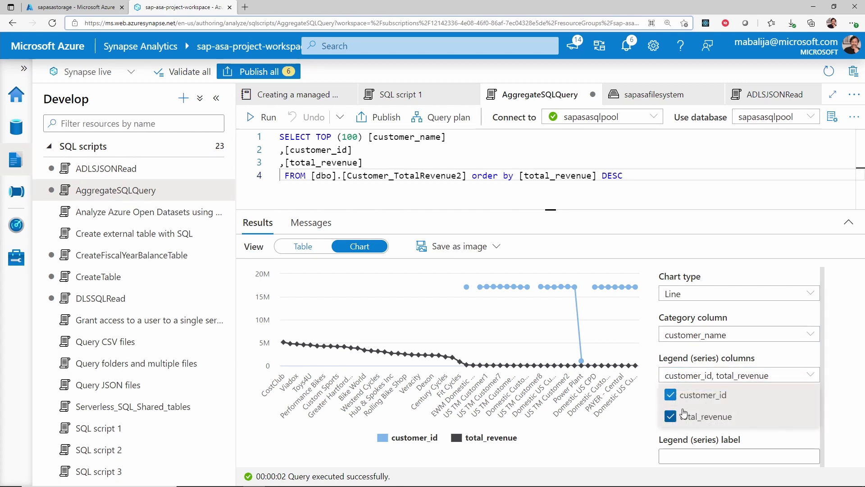
left_click(751, 382)
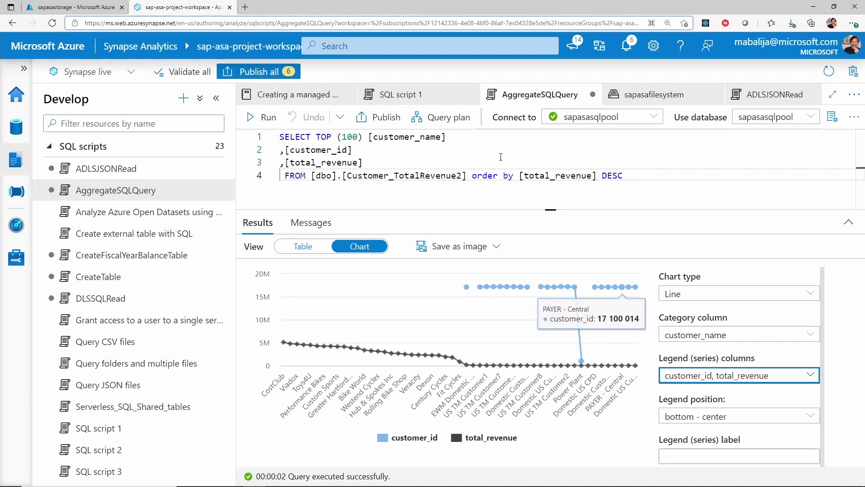
key("Left")
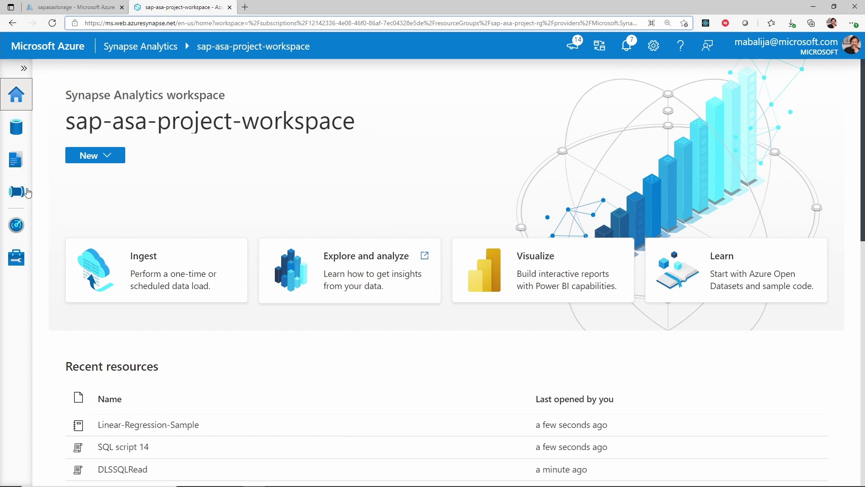
Open the Linear-Regression-Sample notebook and examine the cells that read SGA_Sales from sapasasqlpool and collect it into sgaSalesArray
left_click(18, 169)
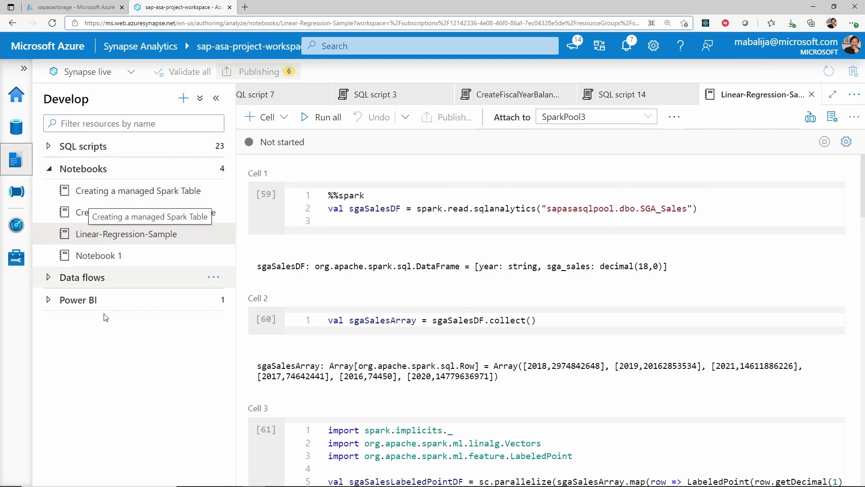
left_click(118, 242)
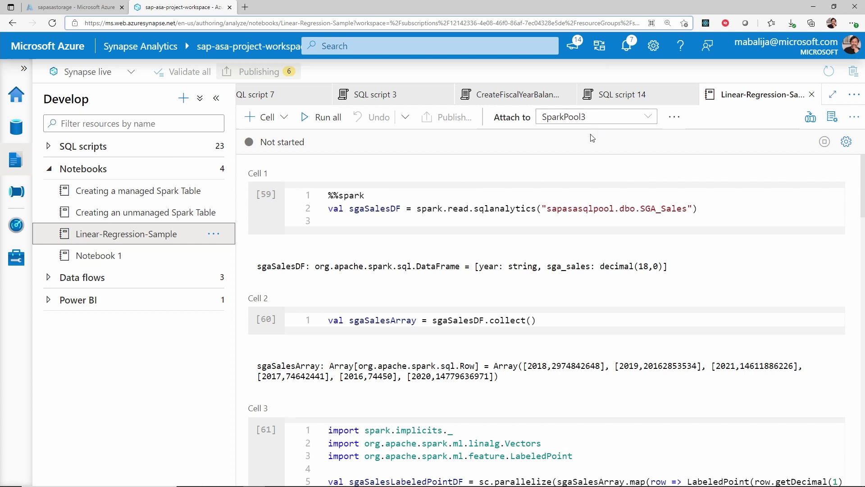
left_click(413, 211)
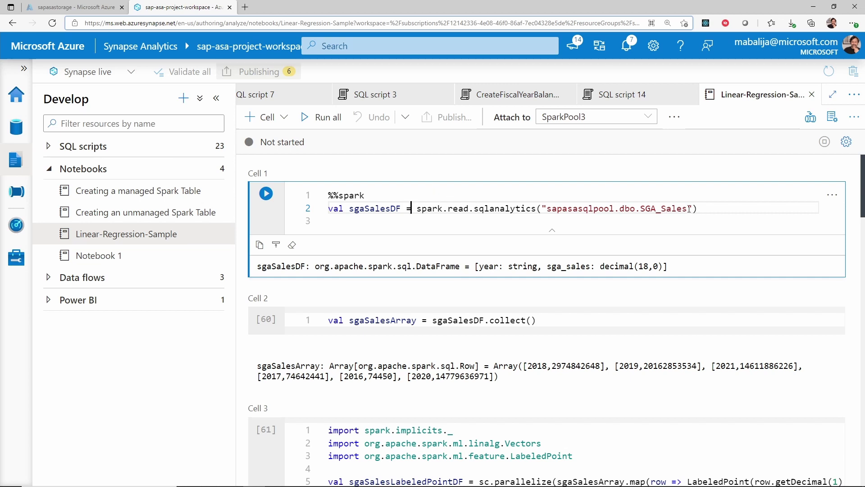
scroll(510, 268, "down", 2)
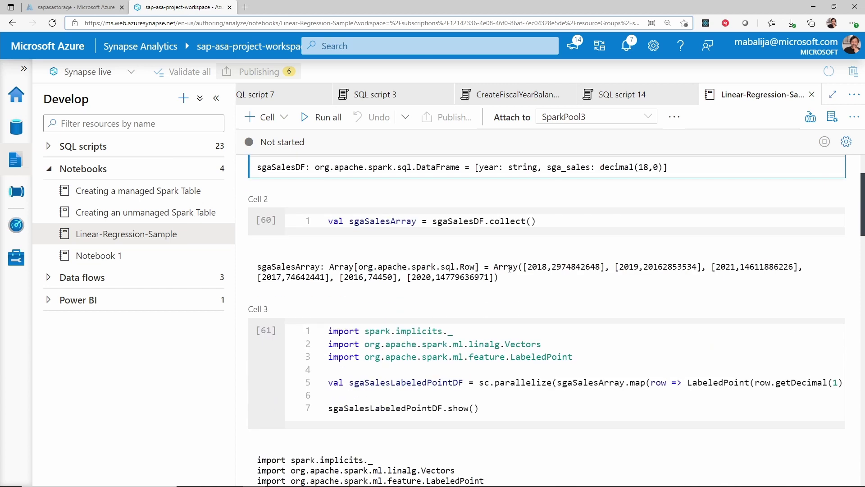
left_click(509, 269)
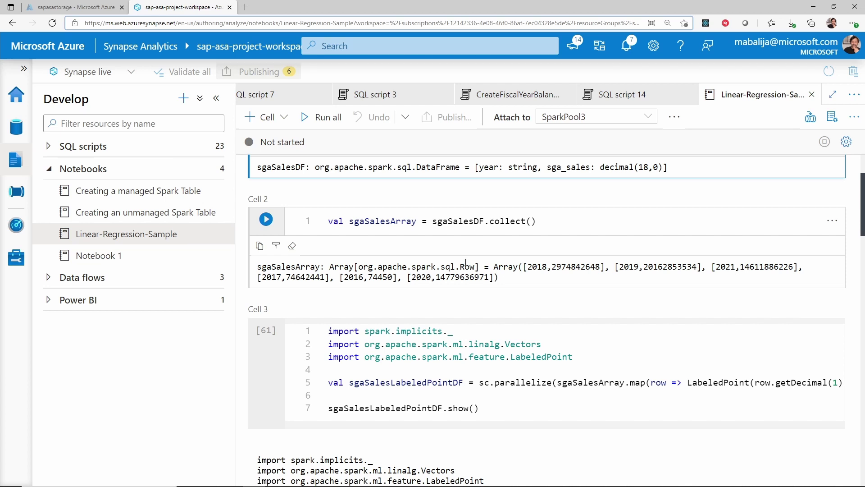
Examine the full sgaSalesLabeledPointDF code line in cell 3 and its output table of labels and features
scroll(460, 264, "down", 1)
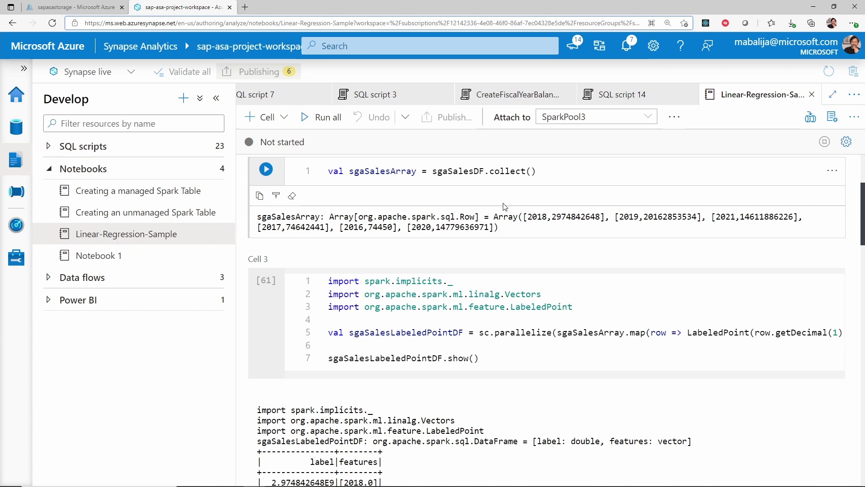
scroll(496, 243, "down", 3)
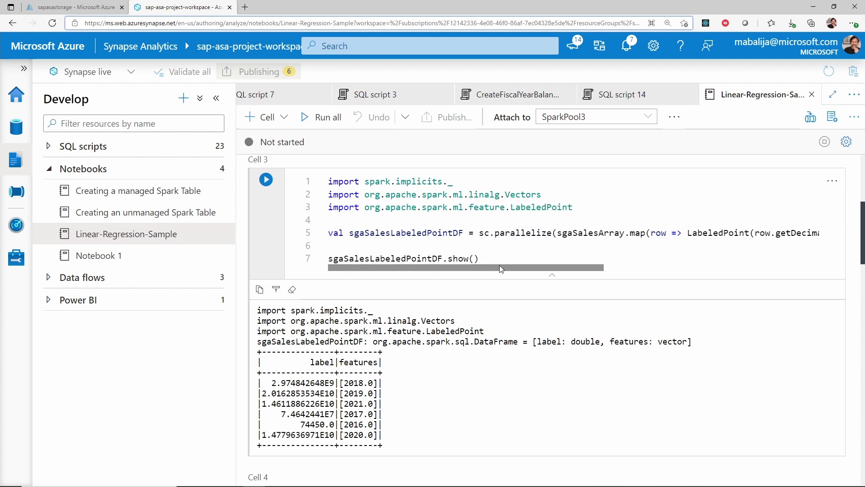
left_click_drag(499, 267, 581, 270)
scroll(580, 270, "right", 3)
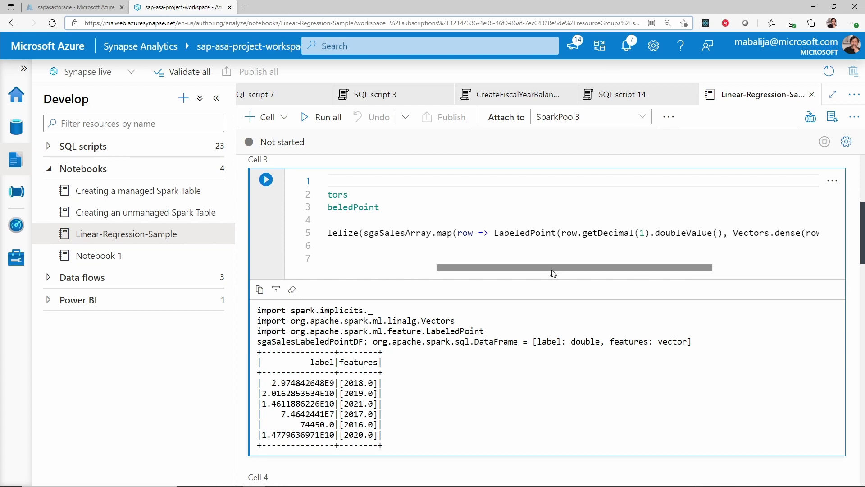
left_click_drag(553, 268, 455, 187)
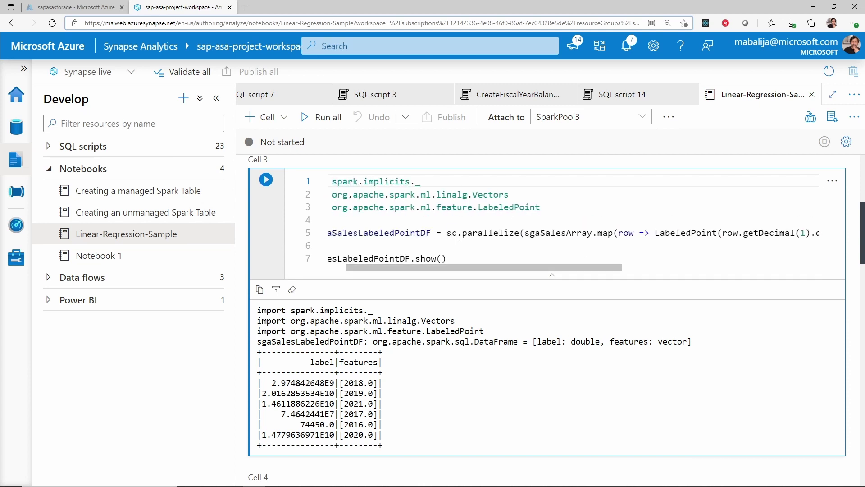
left_click_drag(451, 267, 433, 267)
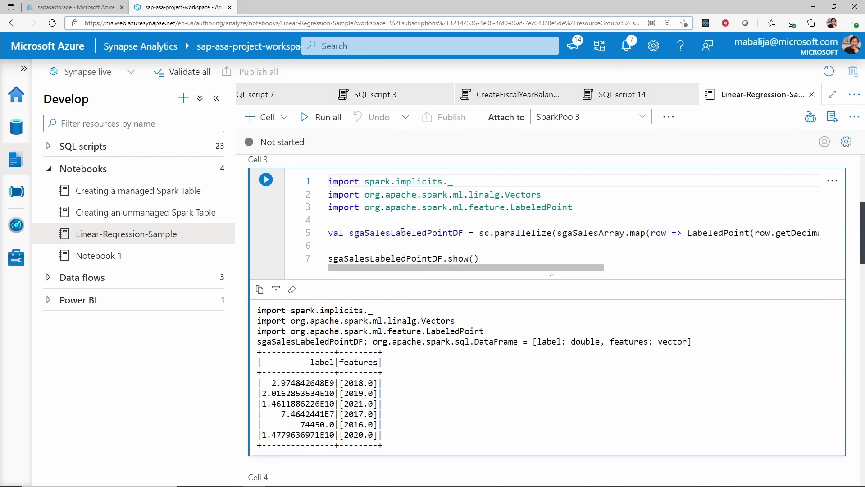
scroll(398, 383, "down", 2)
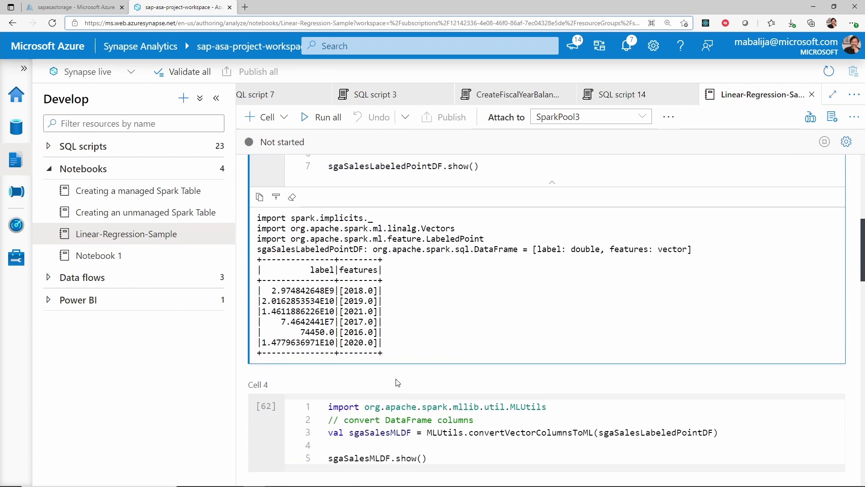
scroll(398, 383, "down", 2)
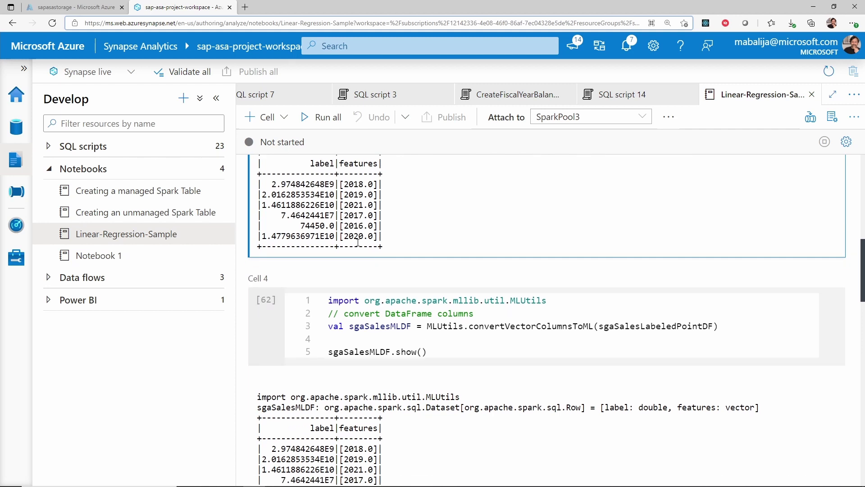
scroll(358, 242, "up", 1)
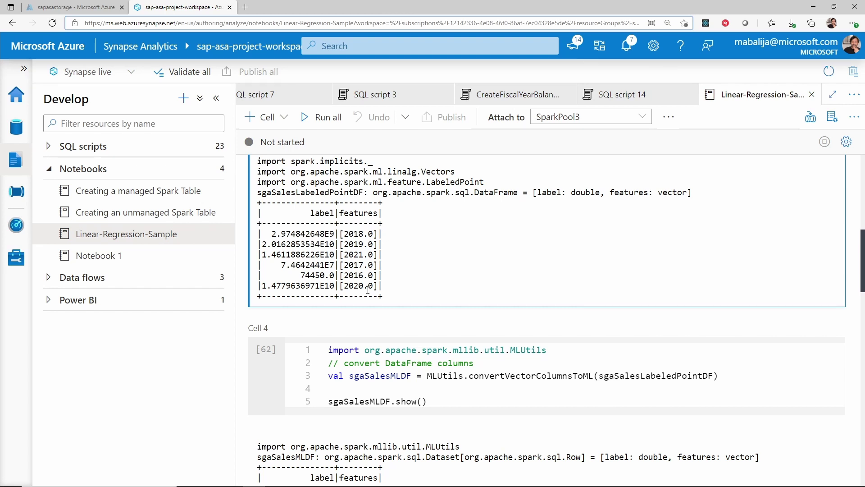
scroll(368, 292, "down", 1)
scroll(367, 292, "up", 1)
Examine the MLUtils column conversion in cell 4, highlighting the sgaSalesMLDF variable, and review its output table
scroll(436, 284, "down", 4)
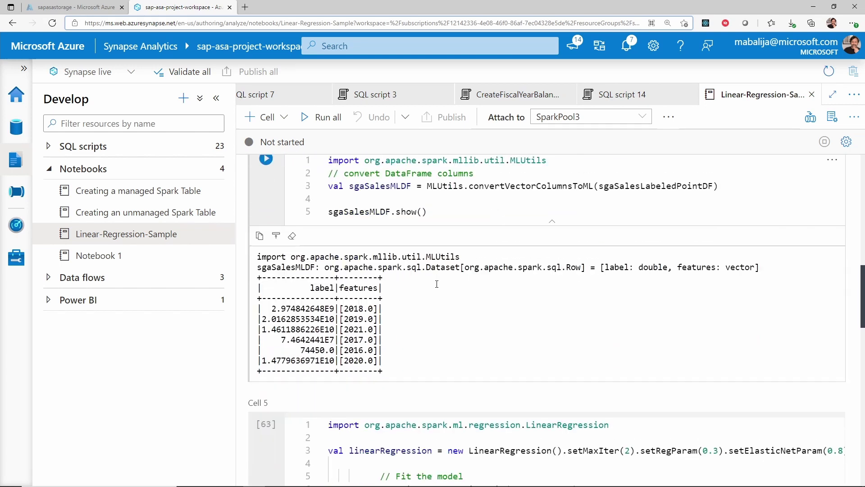
scroll(436, 284, "up", 1)
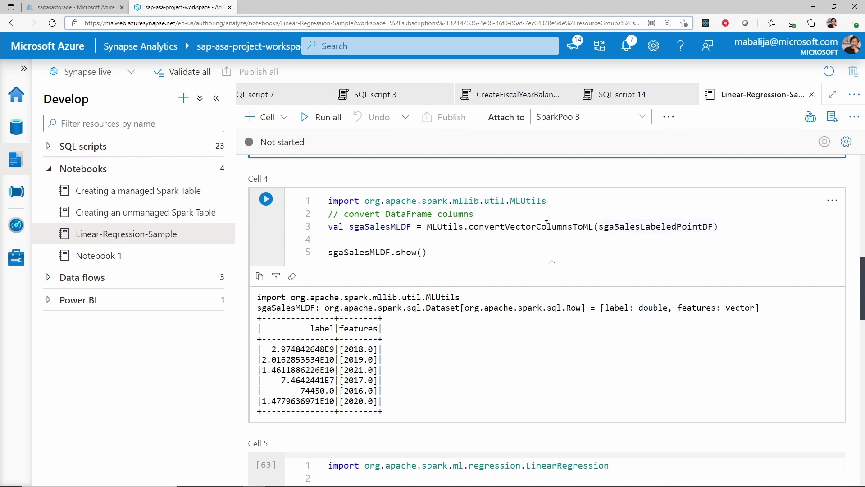
left_click(392, 230)
double_click(393, 229)
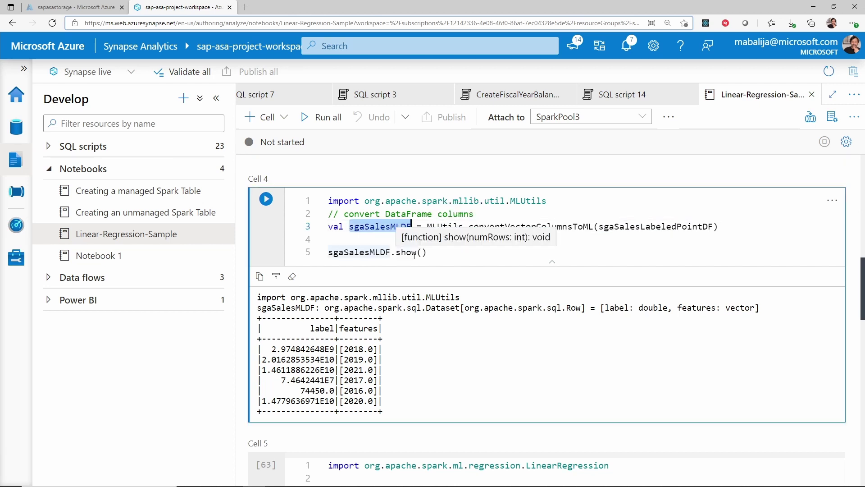
scroll(396, 239, "down", 1)
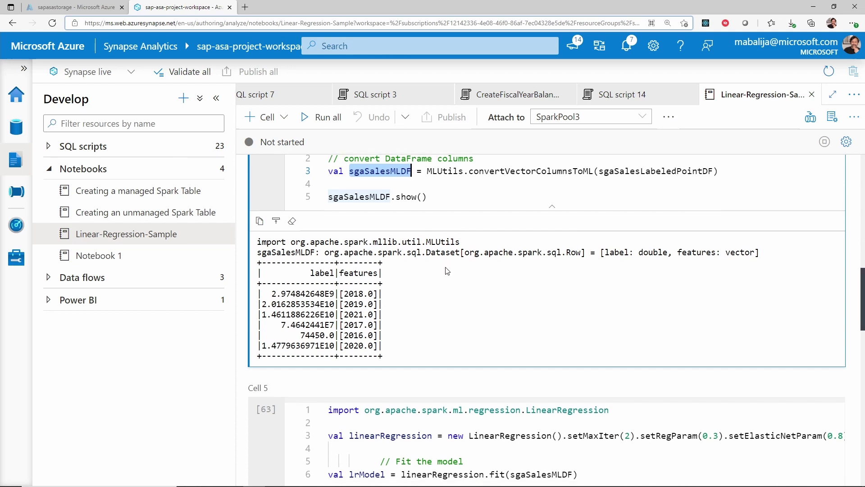
Examine the linearRegression definition in cell 5, including its complete set of iteration, regularization and elastic net parameters
scroll(449, 252, "down", 5)
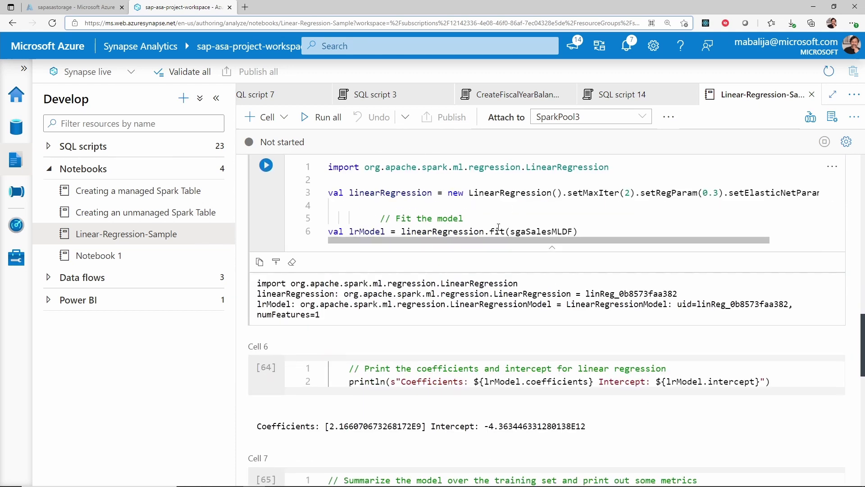
double_click(398, 197)
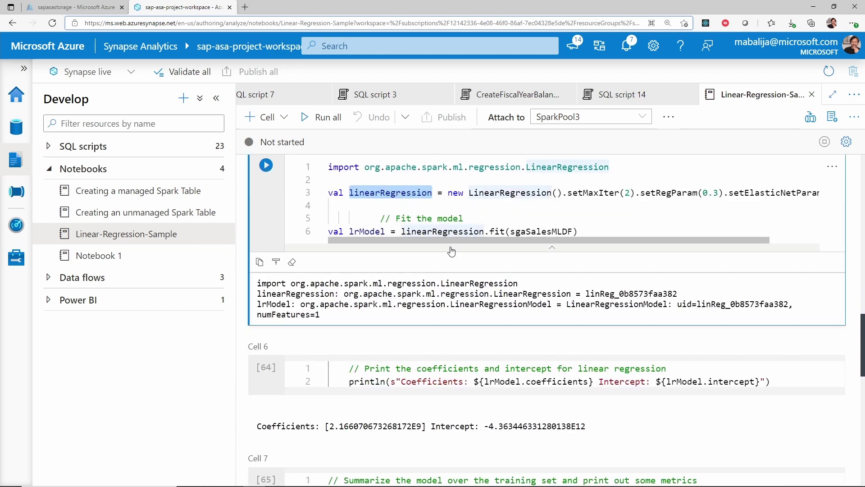
left_click_drag(457, 244, 463, 244)
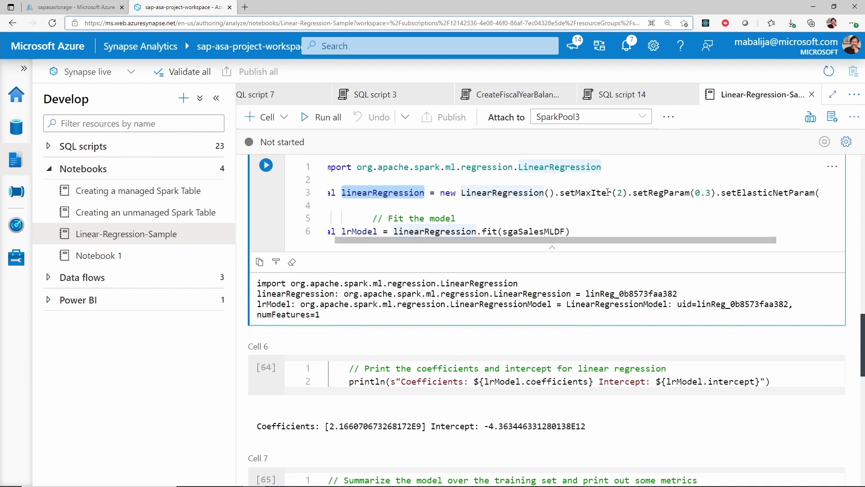
left_click_drag(666, 242, 709, 242)
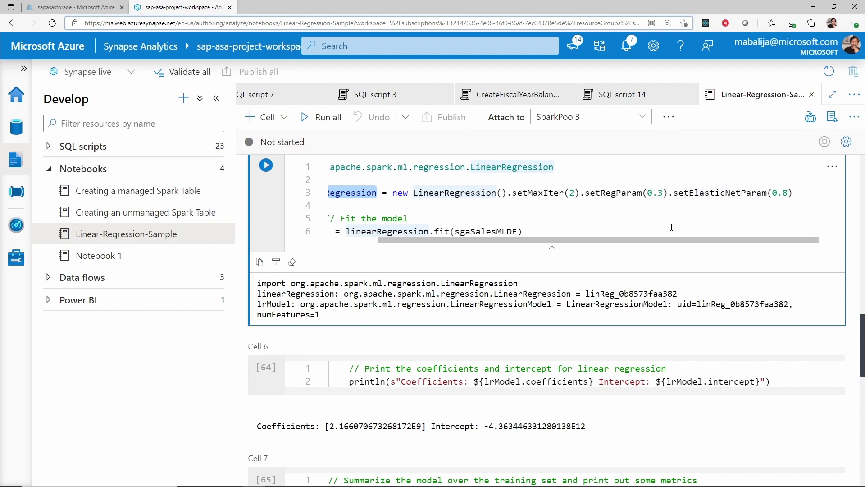
left_click_drag(669, 239, 619, 240)
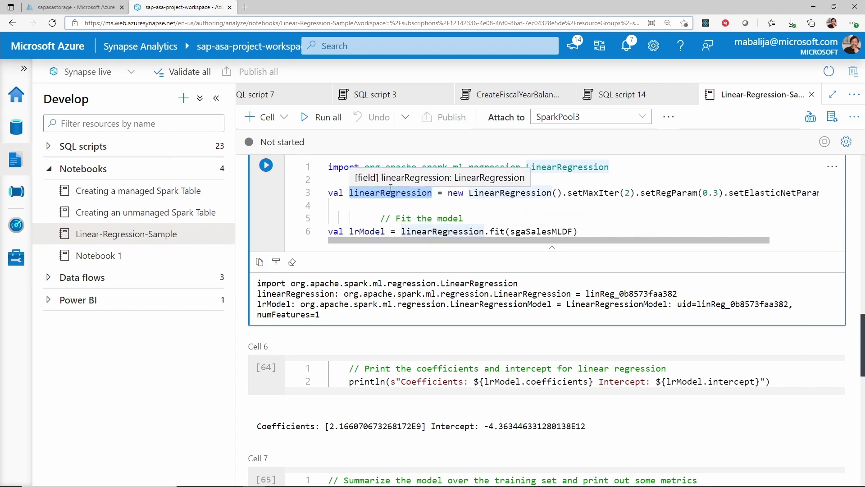
Highlight linearRegression, sgaSalesMLDF and lrModel in turn on the model-fitting line of cell 5
double_click(448, 231)
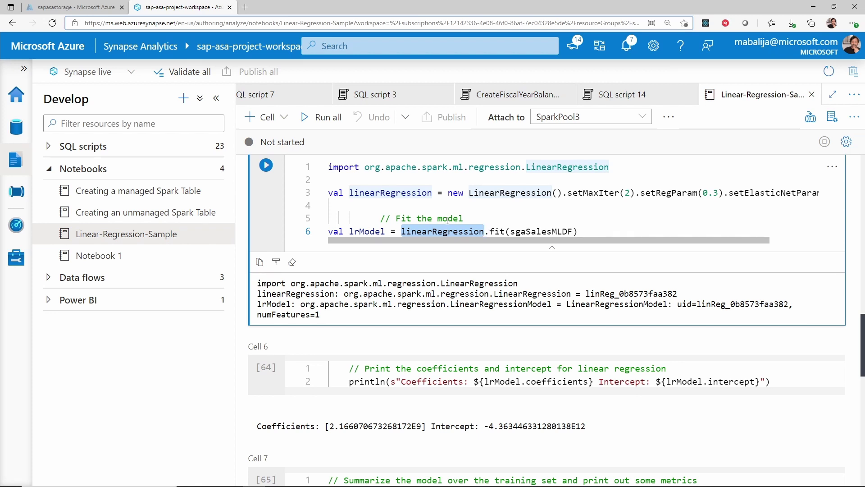
left_click(526, 231)
key("ctrl+Left")
key("ctrl+shift+Right")
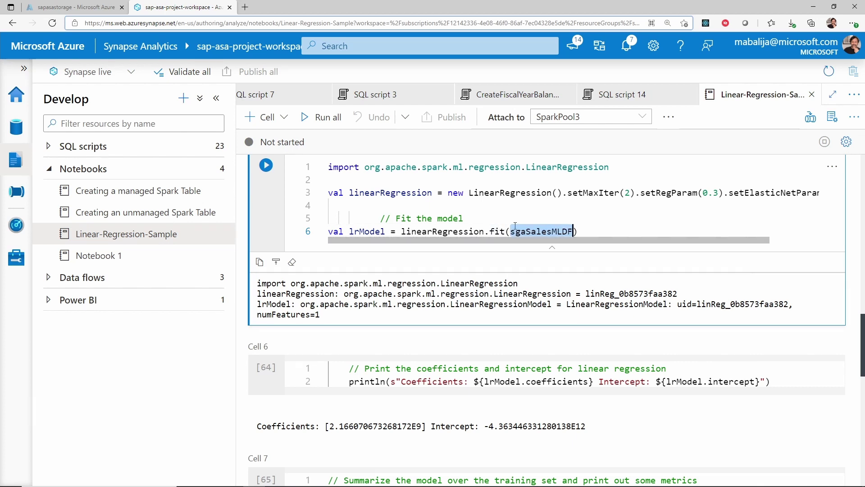
double_click(367, 231)
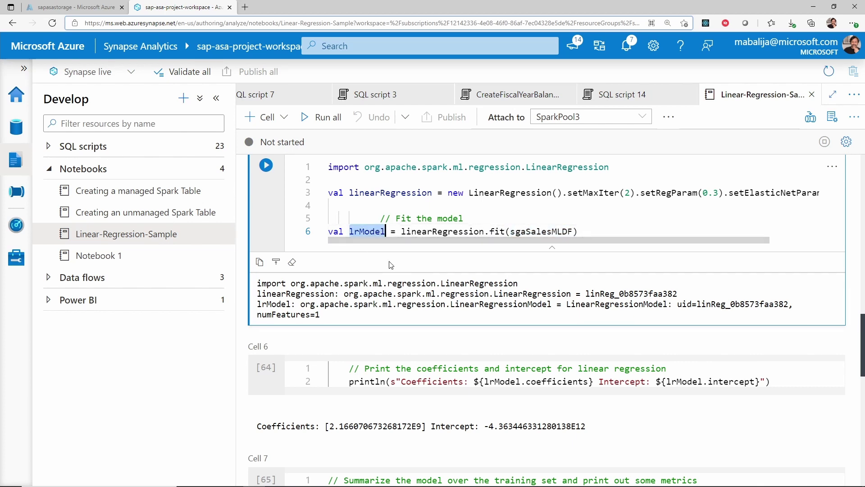
Review the coefficients and intercept output in cell 6 and the training summary metrics in cell 7
scroll(419, 277, "down", 1)
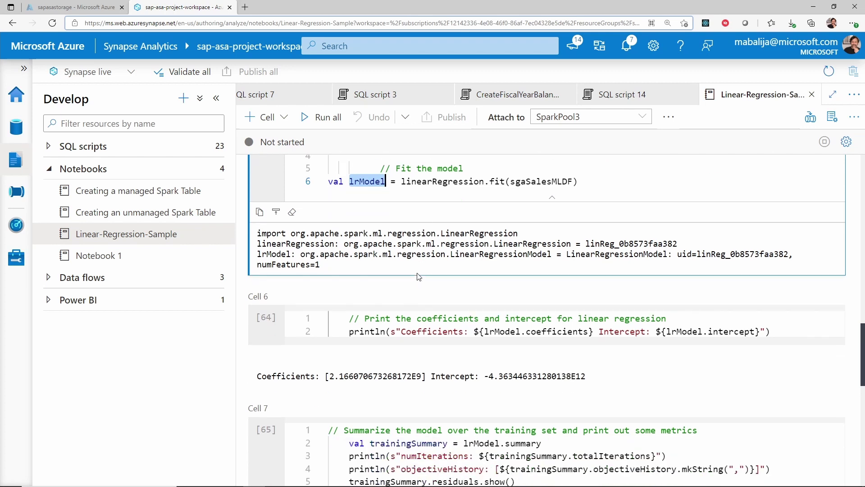
scroll(418, 276, "down", 2)
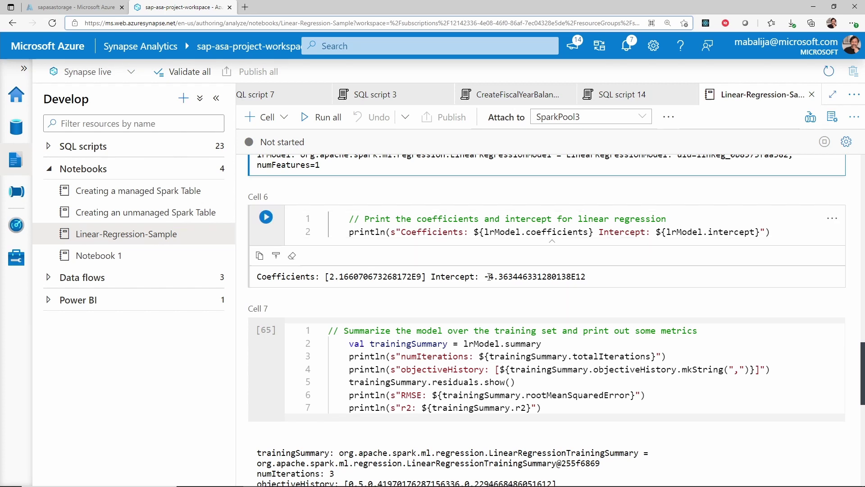
scroll(490, 280, "down", 3)
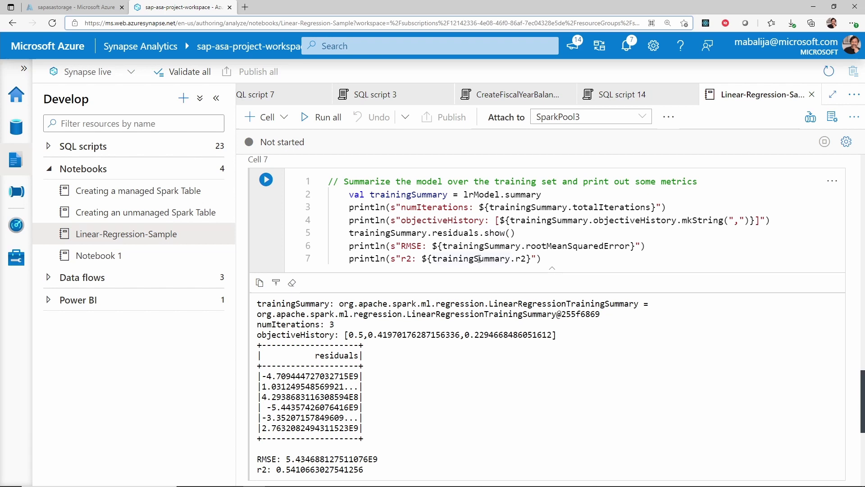
scroll(480, 246, "down", 1)
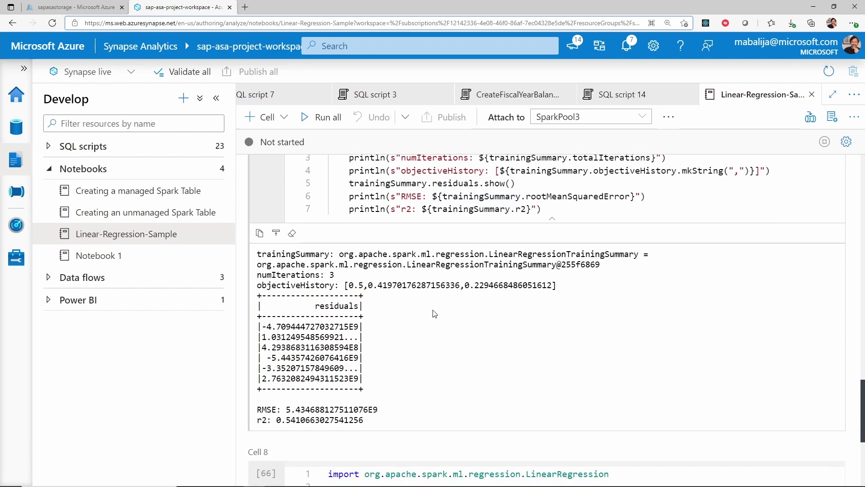
scroll(432, 312, "down", 1)
scroll(432, 311, "down", 1)
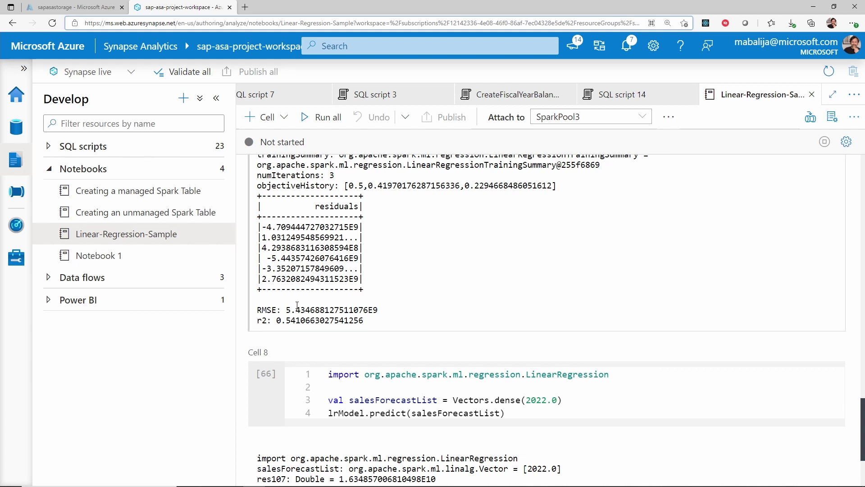
Examine the salesForecastList definition in cell 8 and highlight the year 2022 passed to Vectors.dense
scroll(500, 266, "down", 3)
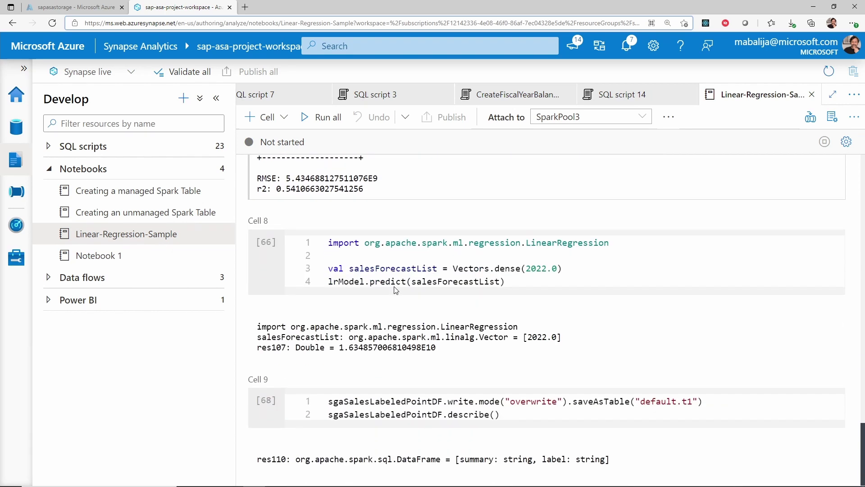
scroll(500, 266, "up", 1)
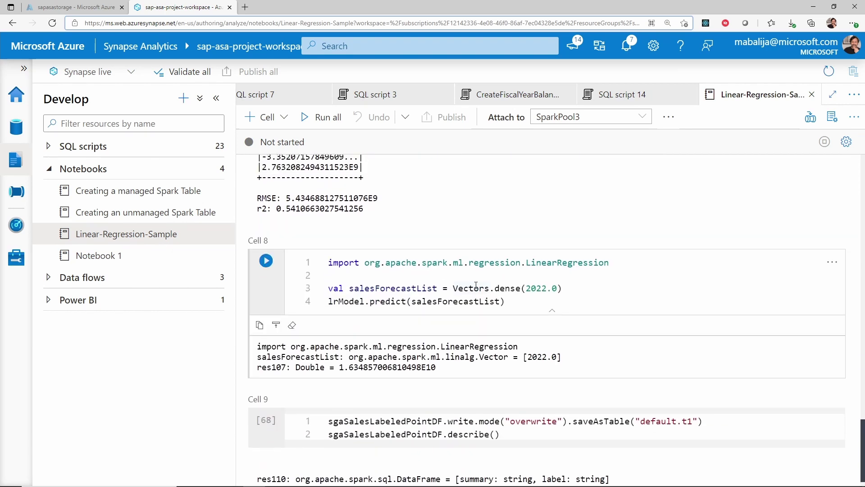
scroll(476, 285, "down", 1)
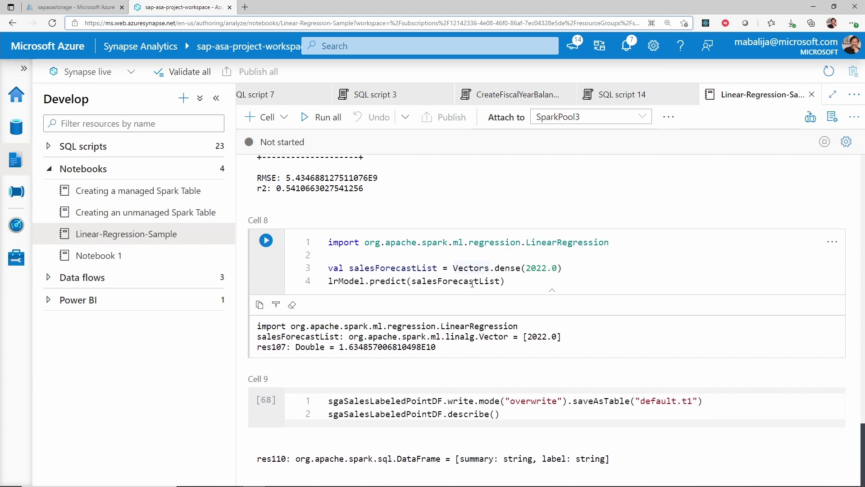
left_click(392, 269)
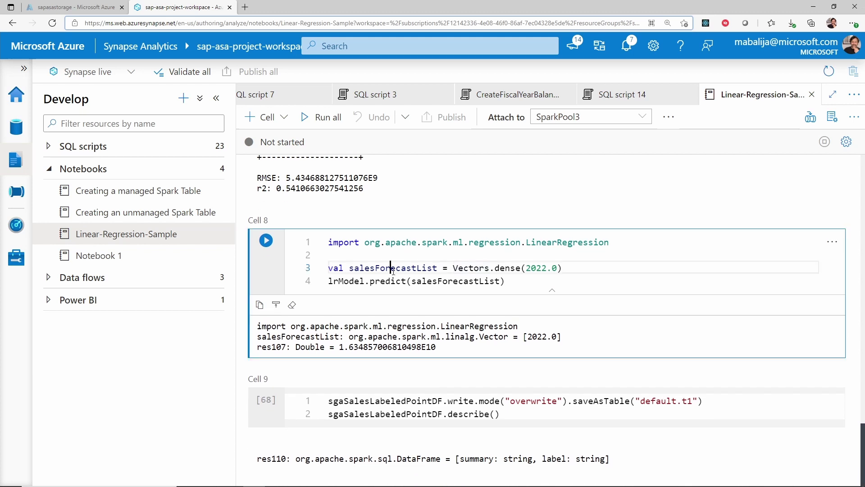
double_click(536, 268)
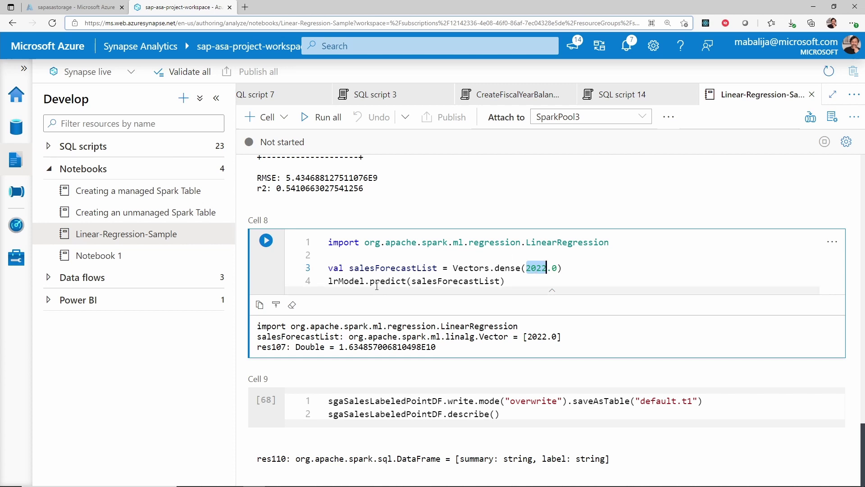
Highlight lrModel, predict and salesForecastList in turn on cell 8's prediction line, followed by the forecast value in its output
double_click(350, 281)
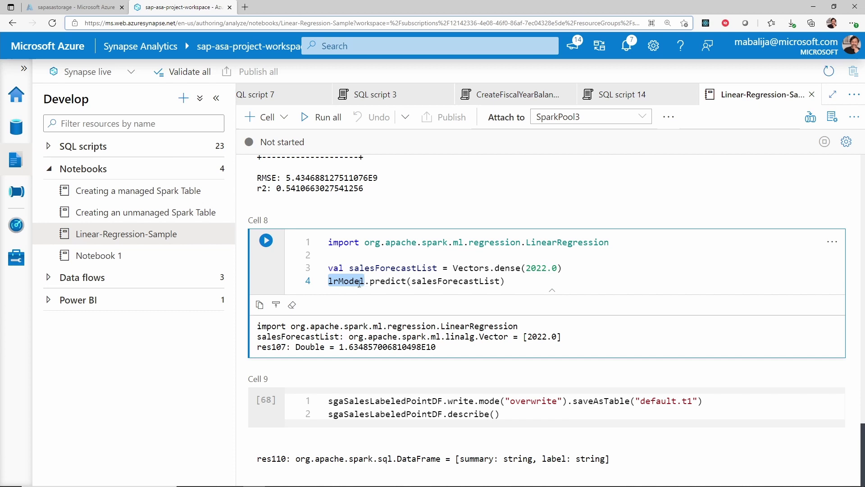
key("Right")
key("ctrl+shift+Right")
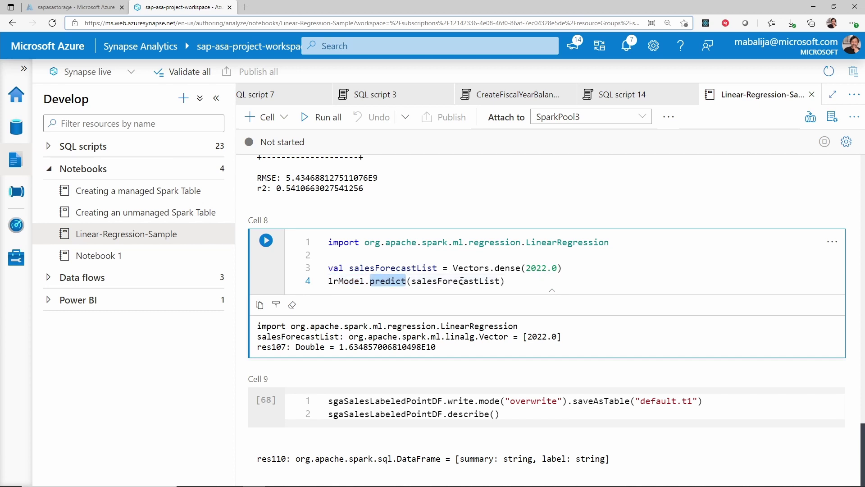
double_click(462, 280)
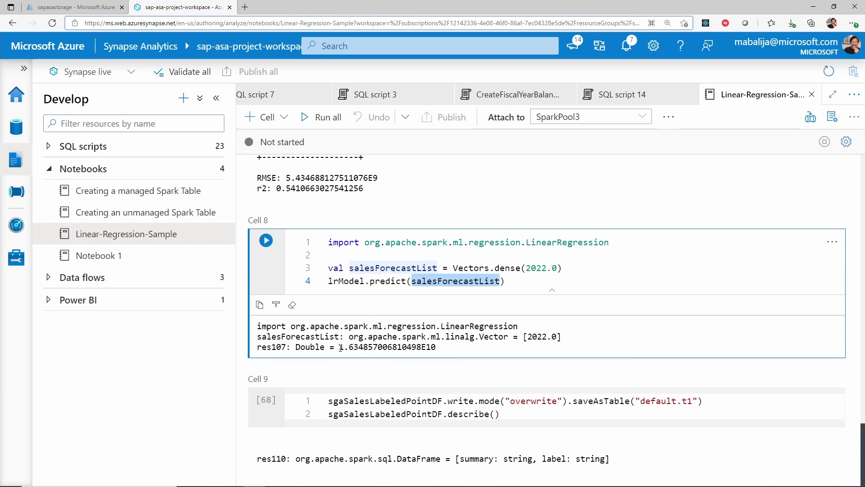
left_click_drag(340, 347, 436, 346)
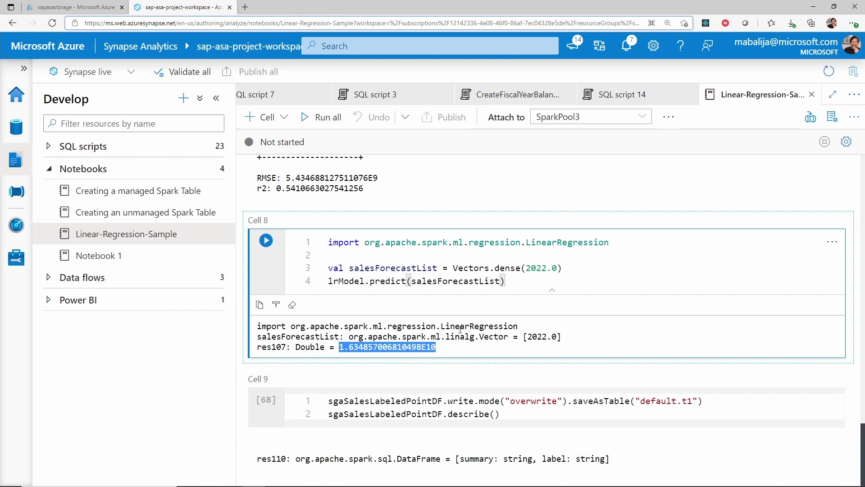
Review the regression notebook's cells and outputs in reverse order, from cell 8 back to the SGA_Sales read in cell 1
scroll(424, 392, "up", 1)
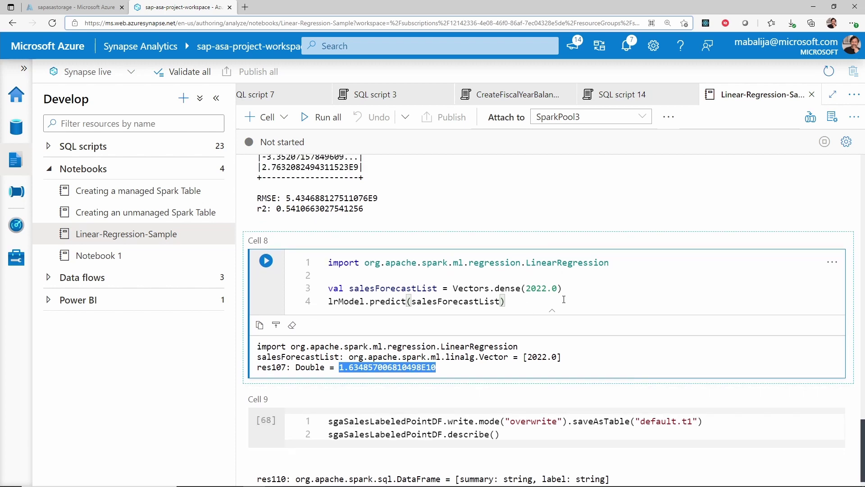
scroll(563, 299, "up", 2)
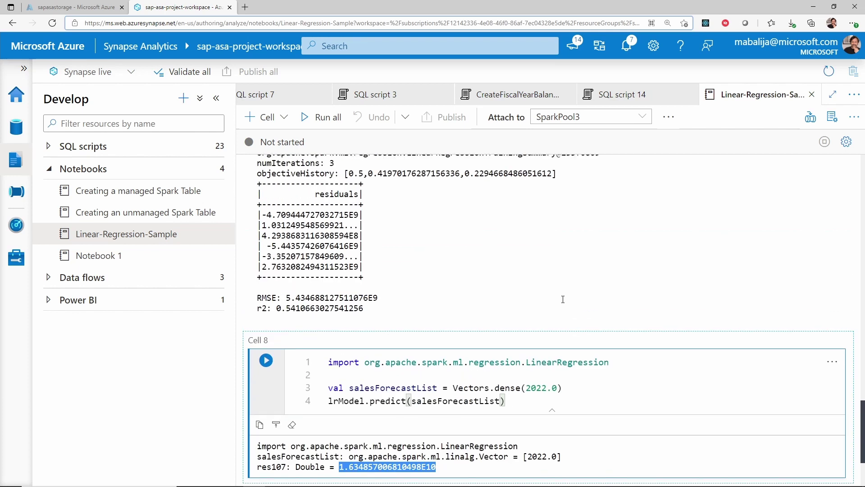
scroll(563, 300, "up", 6)
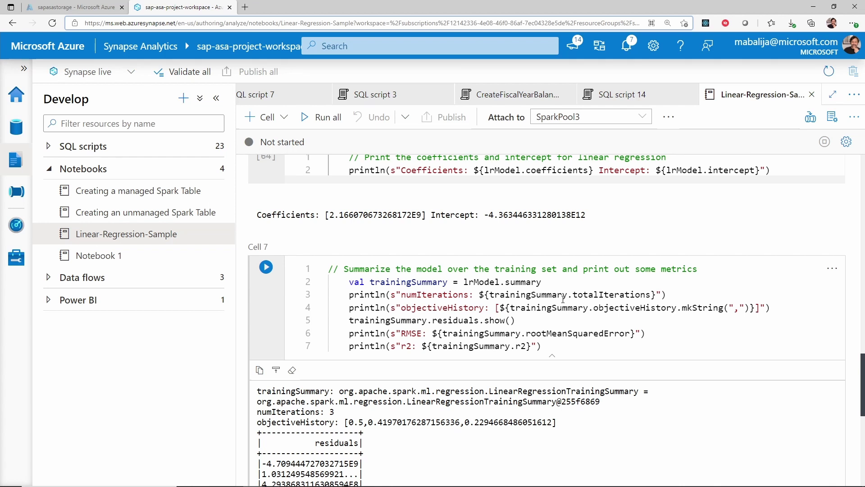
scroll(563, 299, "up", 5)
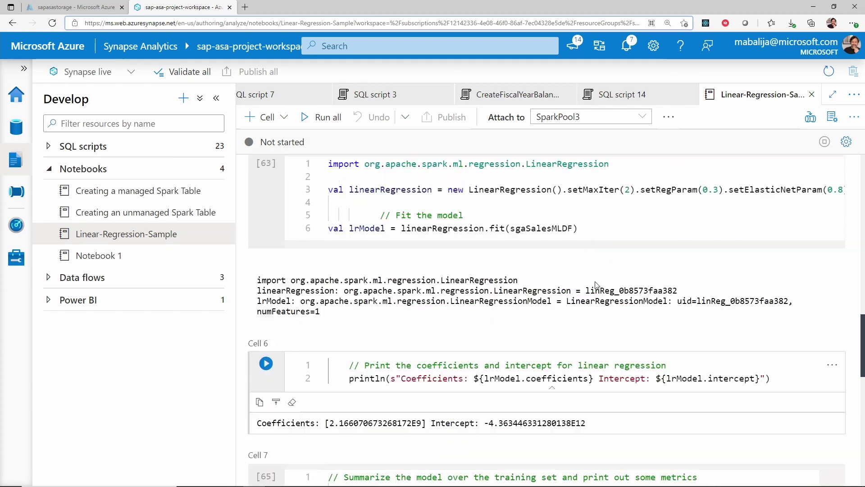
scroll(597, 285, "up", 4)
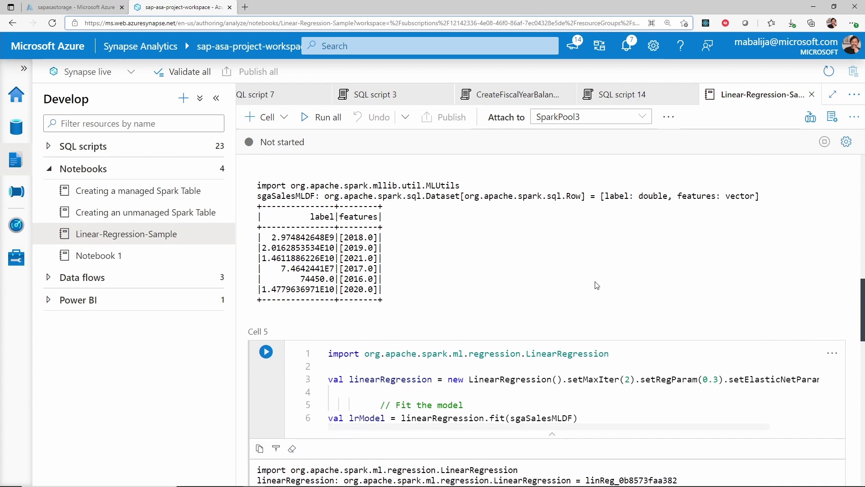
scroll(597, 285, "up", 6)
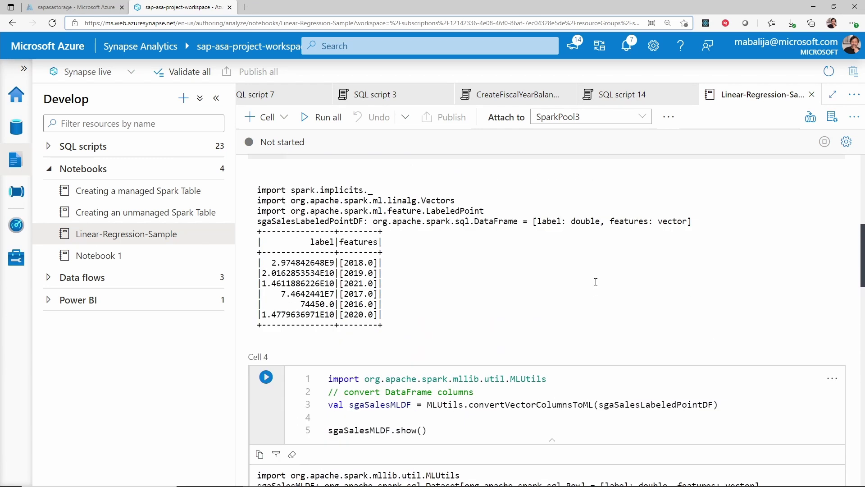
scroll(597, 286, "up", 6)
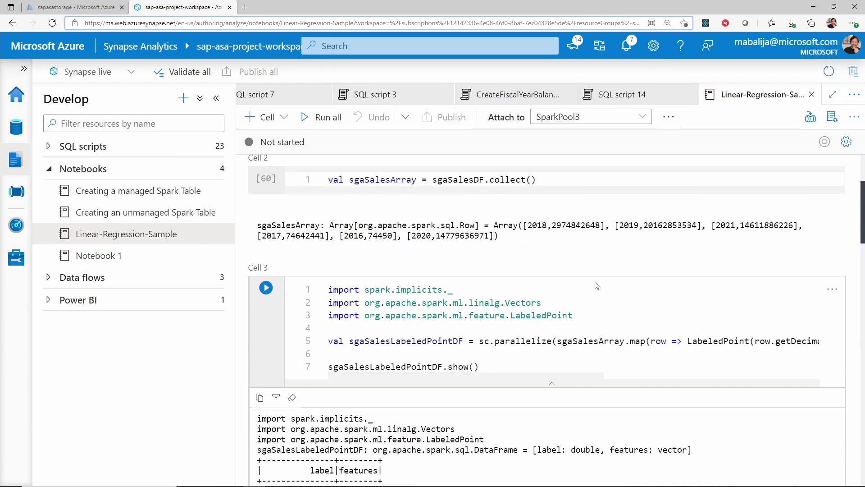
scroll(597, 285, "up", 1)
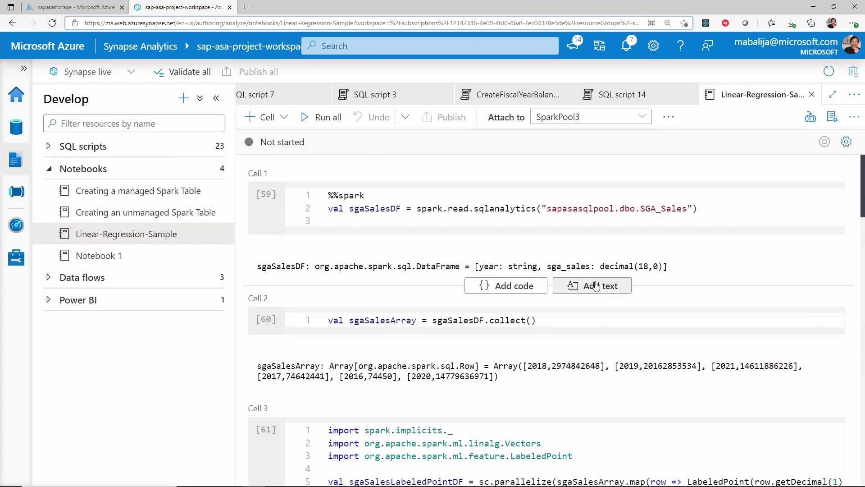